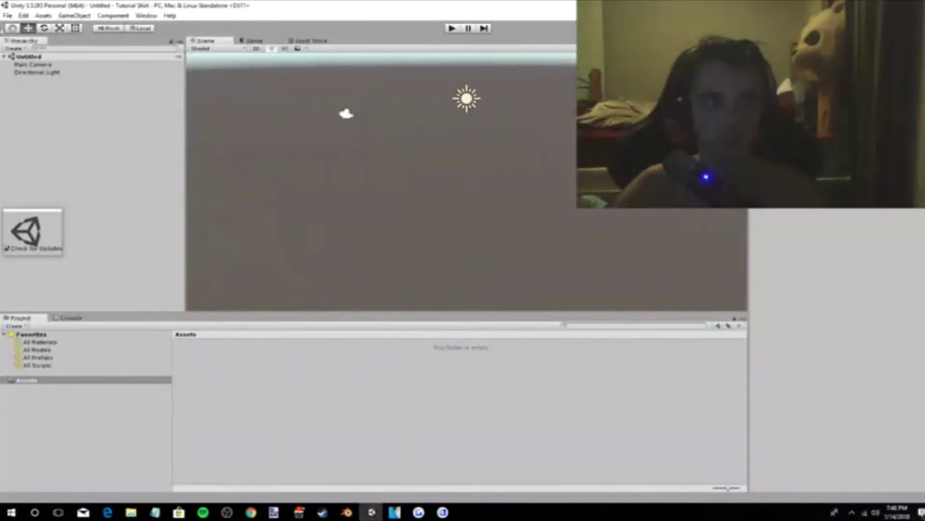
Switch to the browser and view the Unity 5.5 package downloads page.
key("alt+Tab")
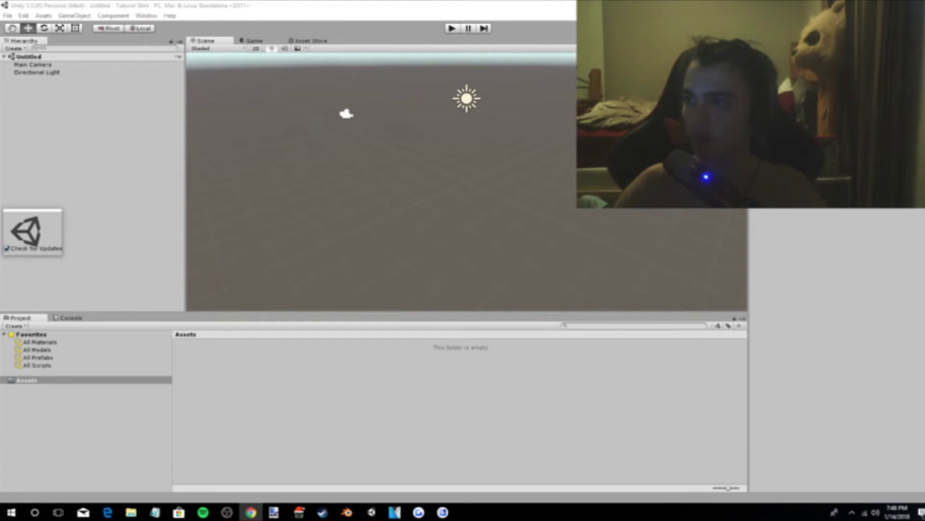
key("alt+Tab")
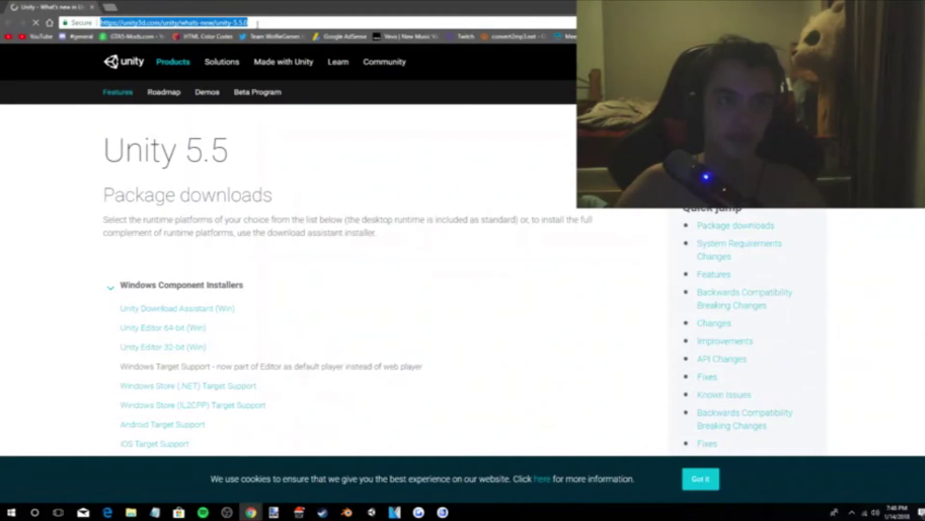
left_click(63, 164)
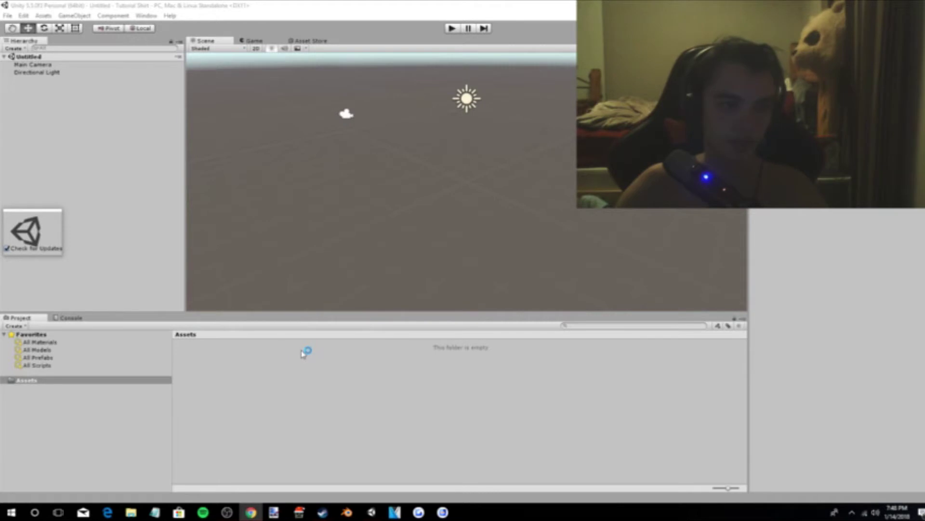
Open a File Explorer window on the Unturned game folder.
left_click(130, 511)
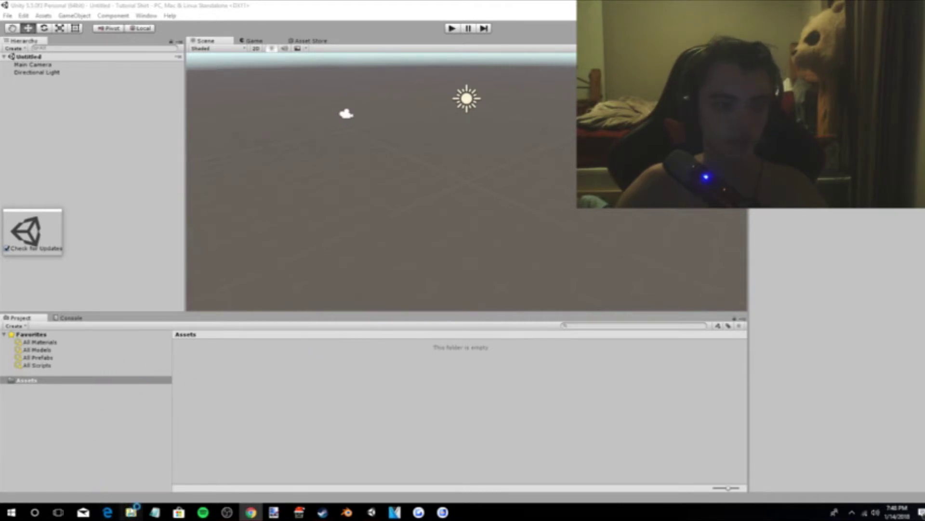
left_click_drag(202, 106, 404, 105)
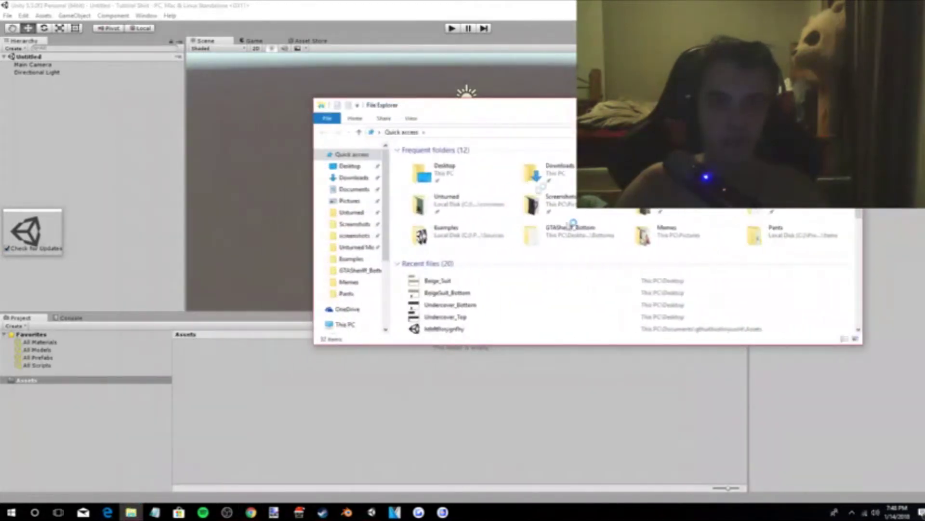
left_click(352, 213)
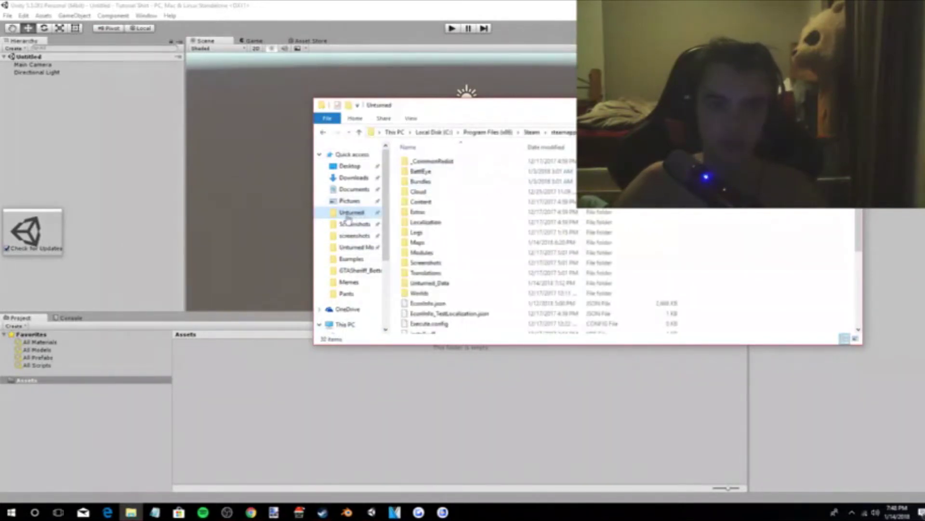
Switch to Steam and browse Unturned's local files from the game's properties in the library.
left_click(322, 512)
left_click(108, 24)
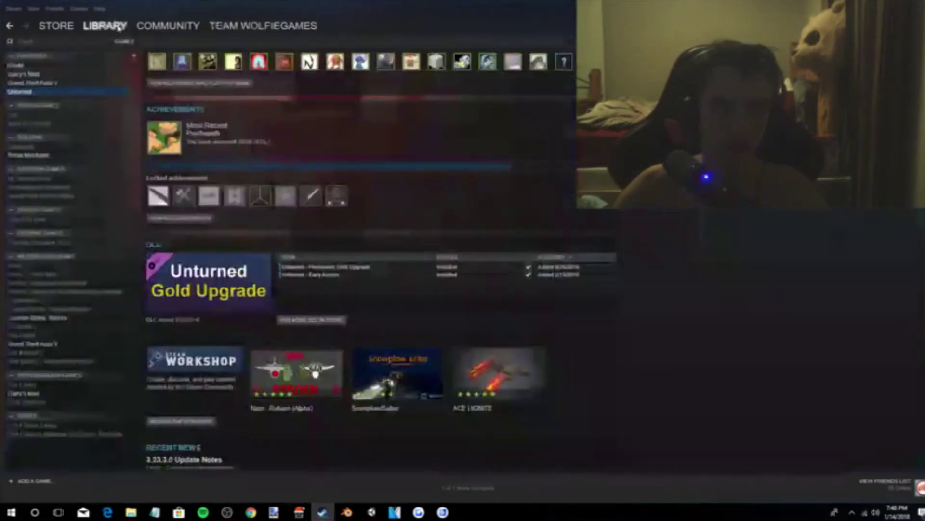
right_click(8, 92)
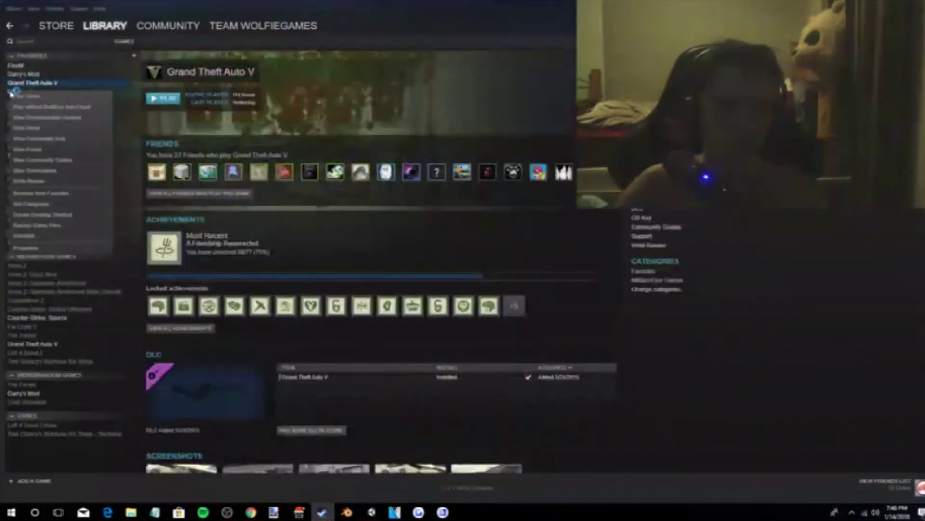
left_click(27, 247)
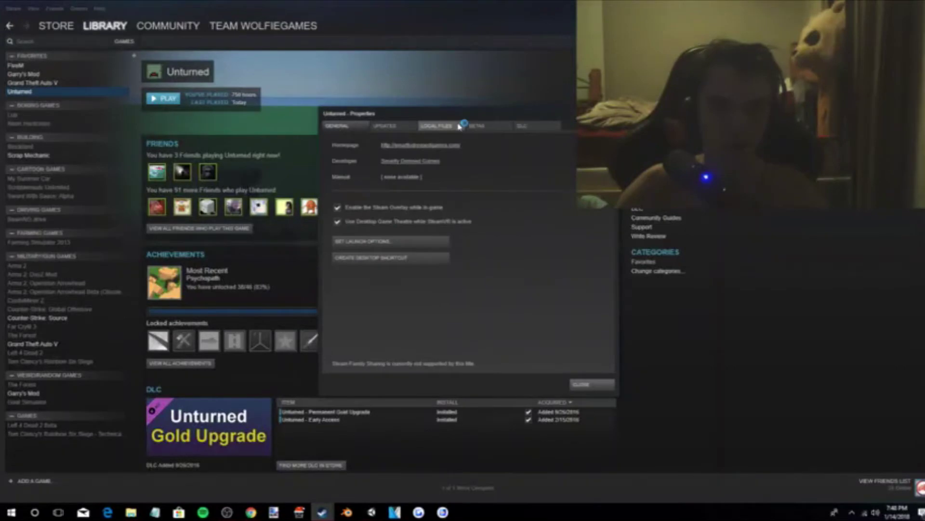
left_click(436, 125)
left_click(391, 166)
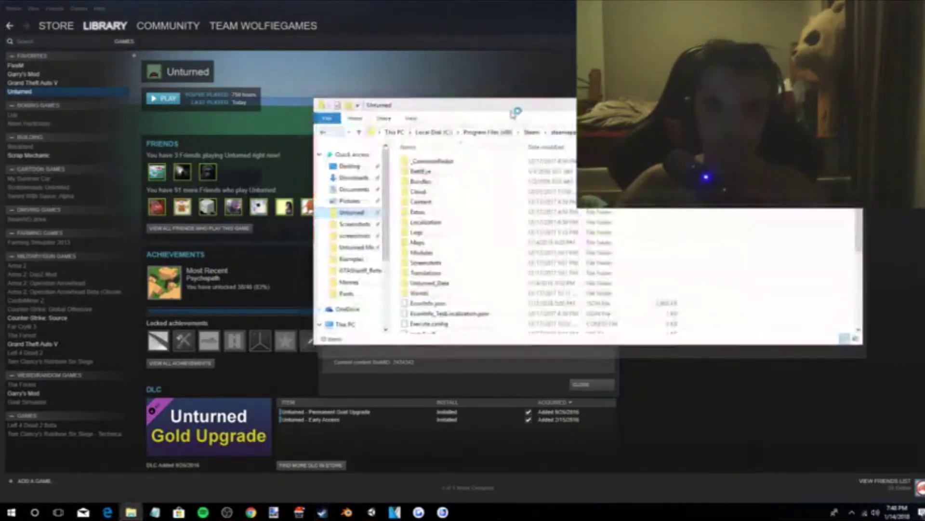
Return to Unity with the Unturned folder in front and open its Bundles folder.
key("alt+Tab")
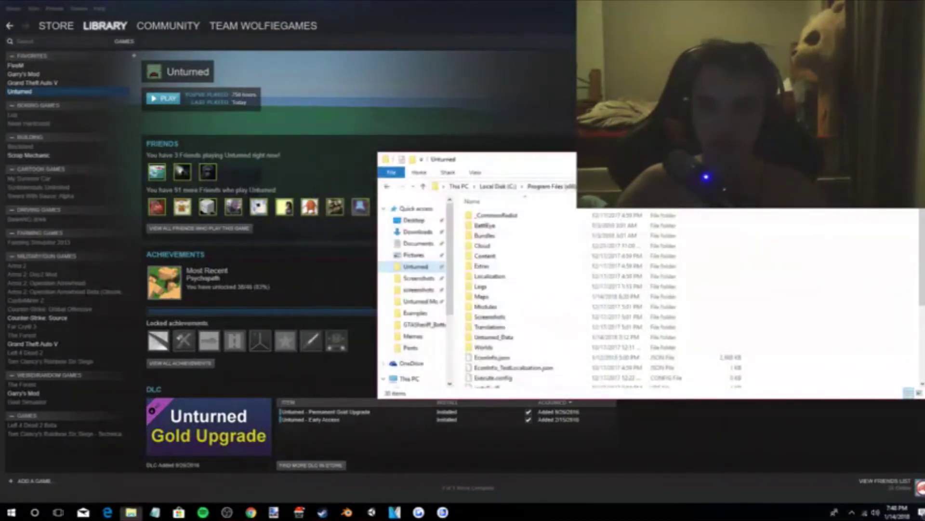
key("alt+Tab")
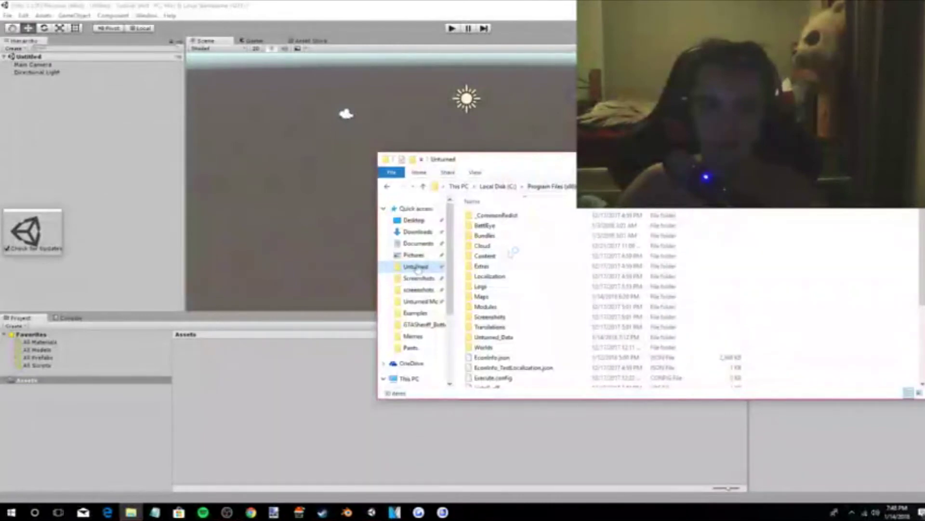
mouse_move(129, 516)
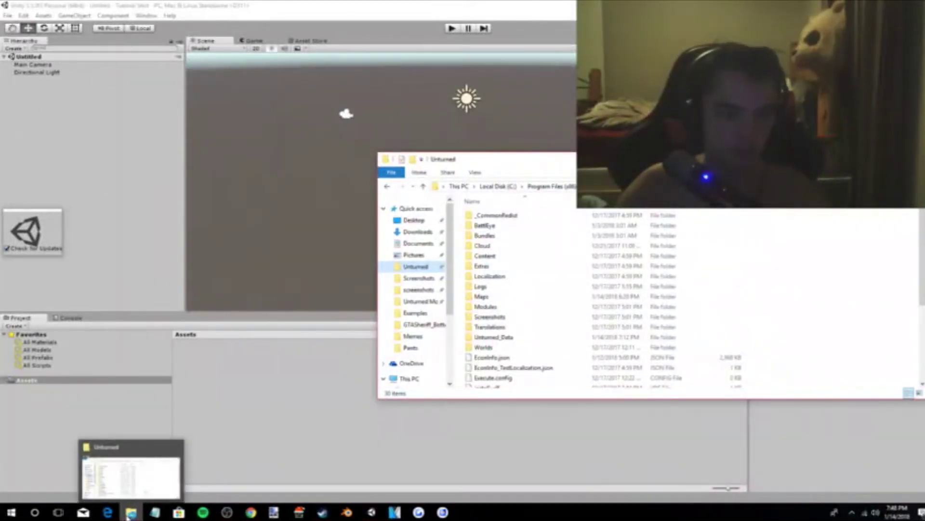
double_click(508, 237)
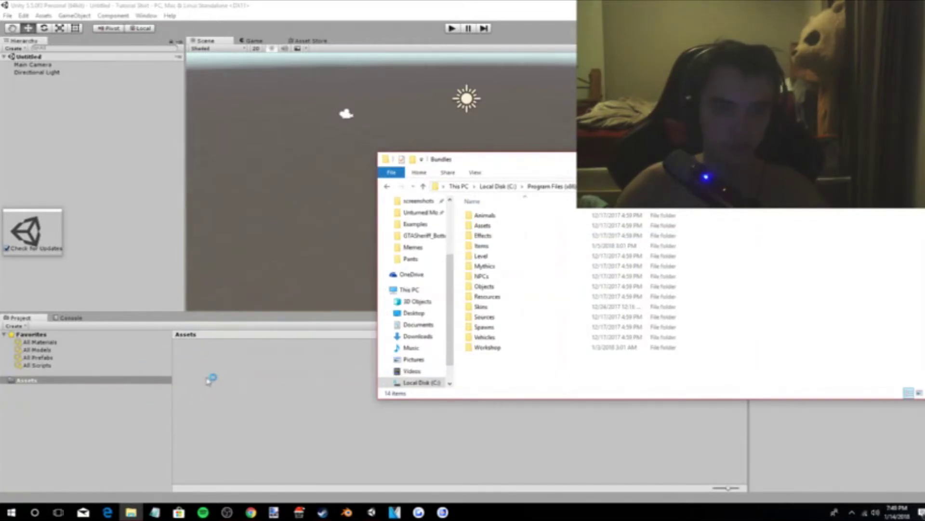
Create a new folder in the Unity project's Assets and name it Assets.
left_click(203, 364)
right_click(200, 364)
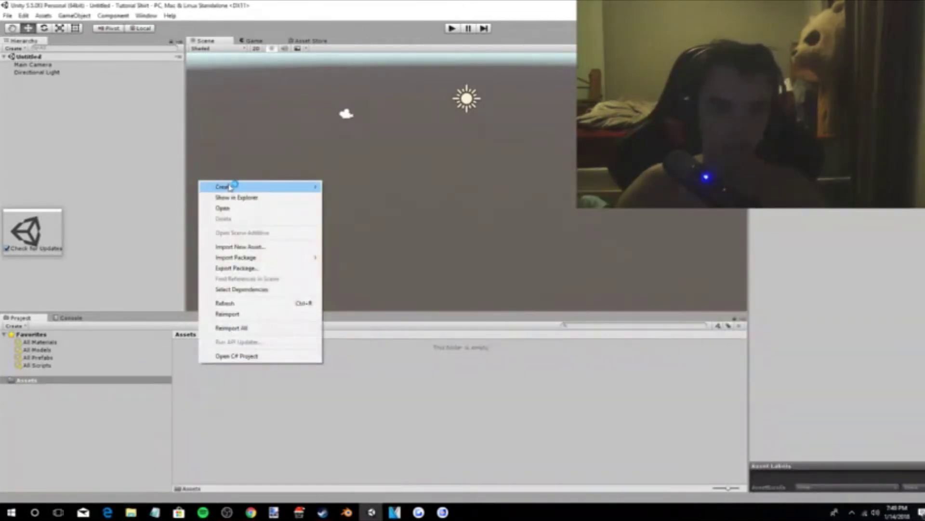
mouse_move(230, 187)
left_click(351, 187)
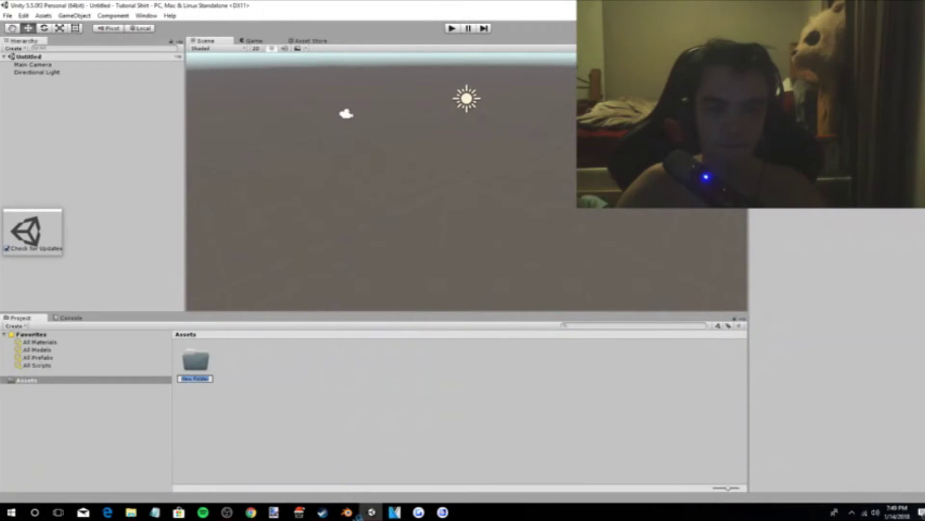
left_click(227, 512)
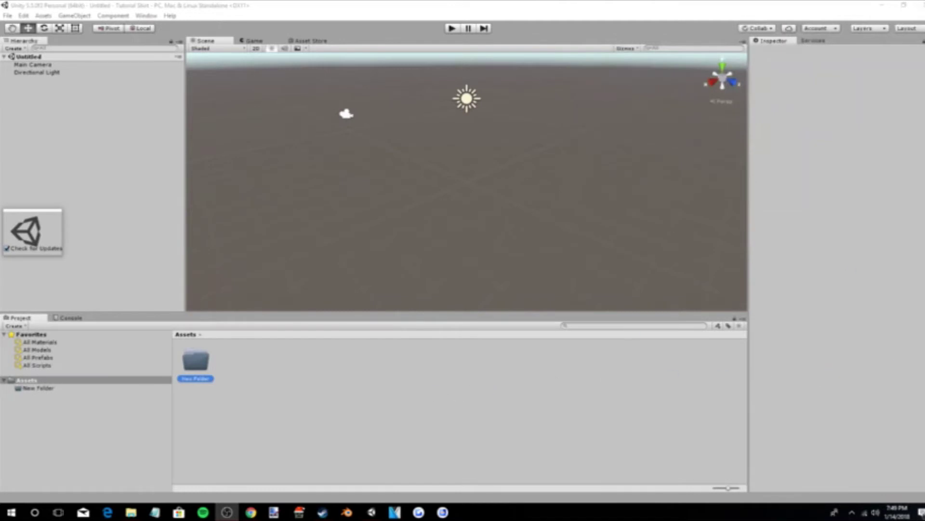
left_click(209, 360)
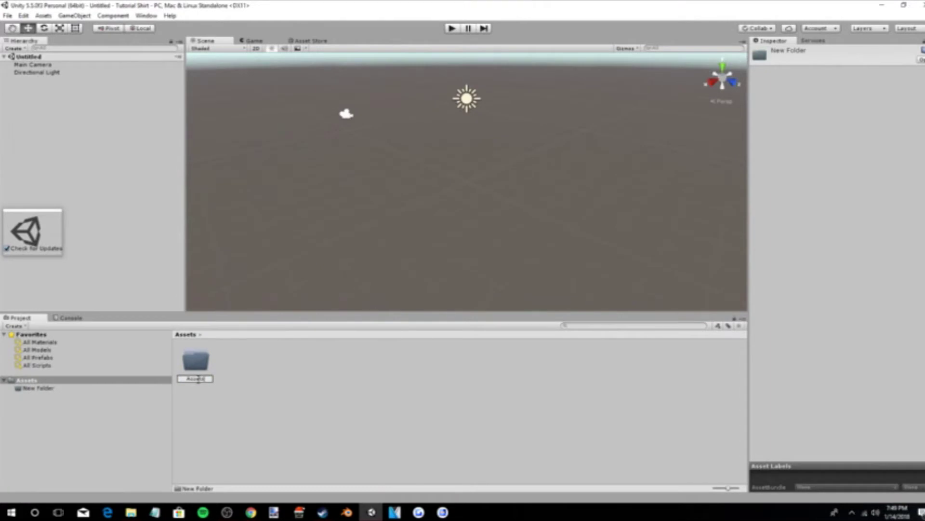
key("Return")
Create a second folder beside the new Assets folder and name it Bundler.
right_click(254, 370)
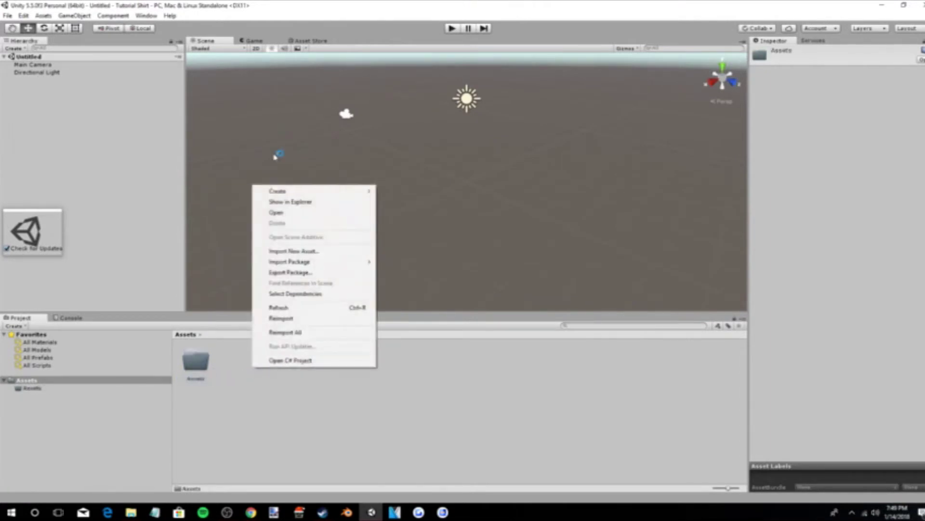
left_click(391, 192)
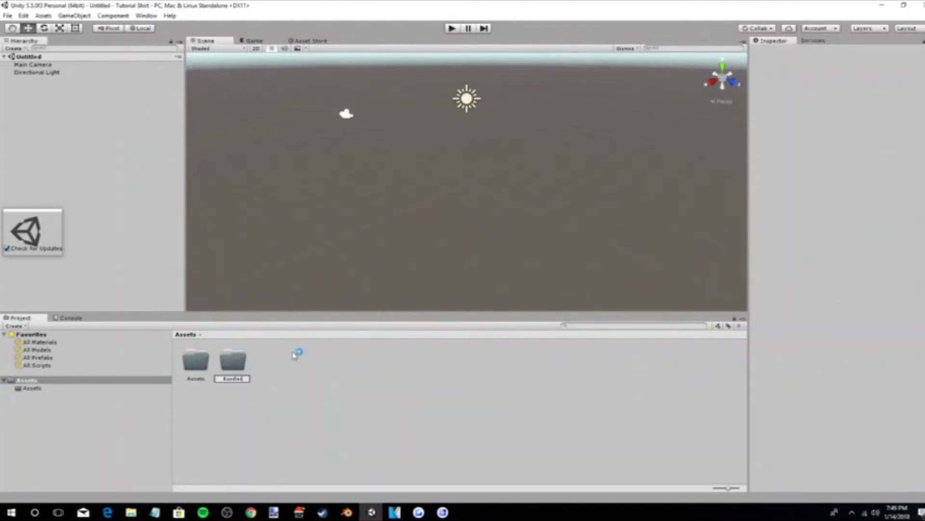
key("Return")
left_click(391, 406)
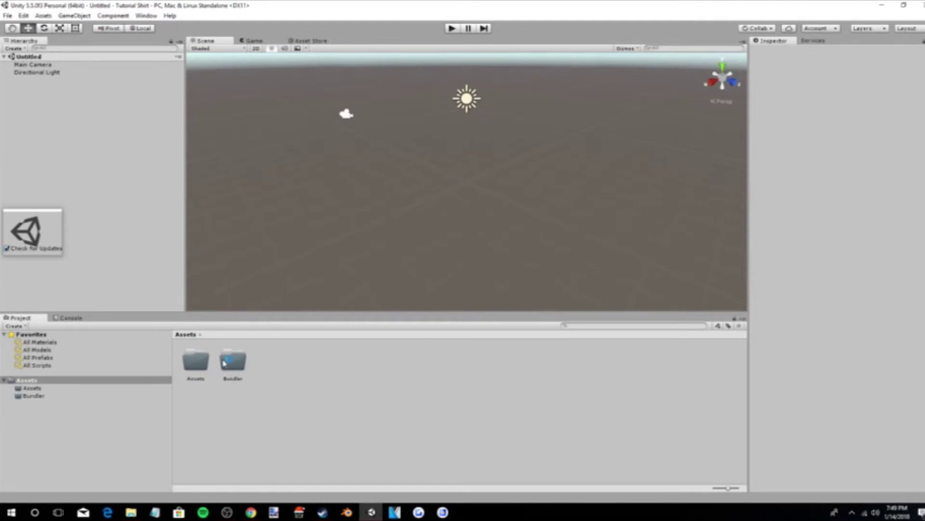
Try to add the first item in Unturned's Bundles\Sources\Tools folder to the project's Bundler folder, and return to Sources.
left_click(131, 512)
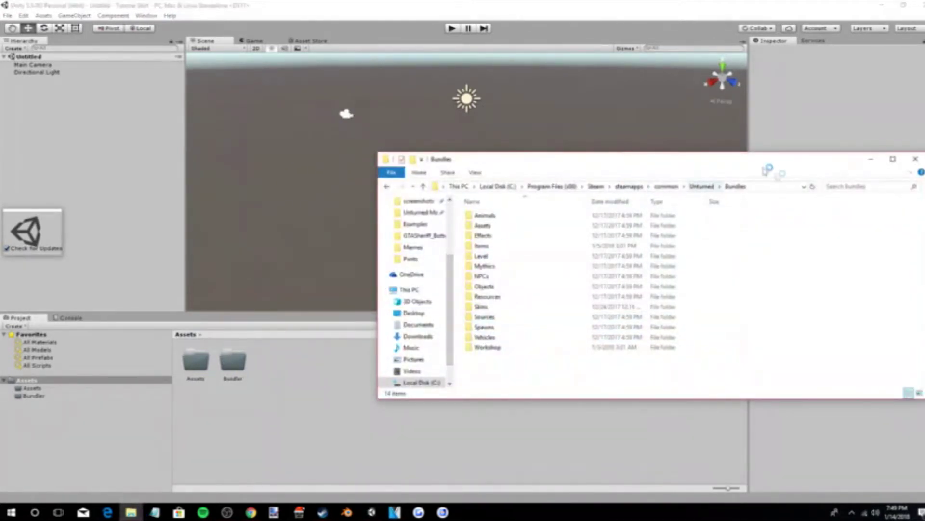
left_click(702, 186)
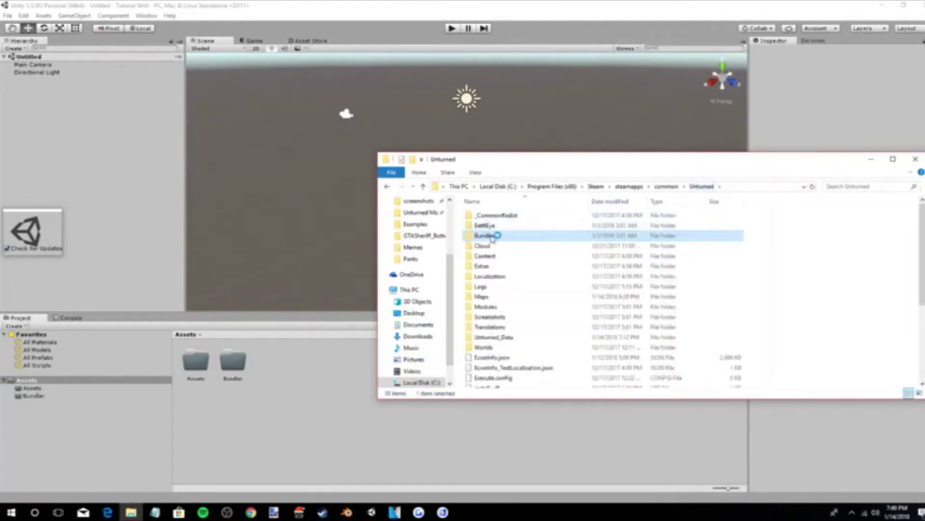
double_click(484, 235)
double_click(493, 321)
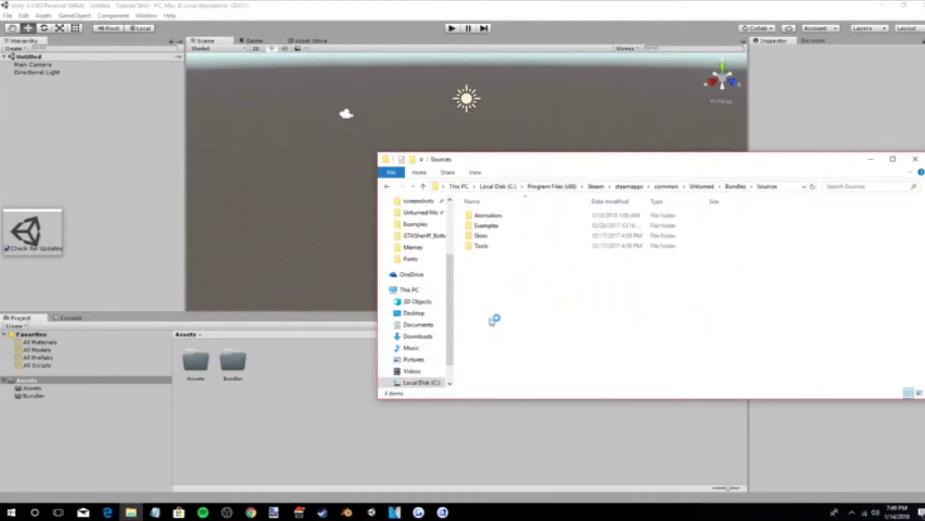
double_click(492, 245)
left_click_drag(482, 217, 235, 361)
left_click(522, 324)
key("BackSpace")
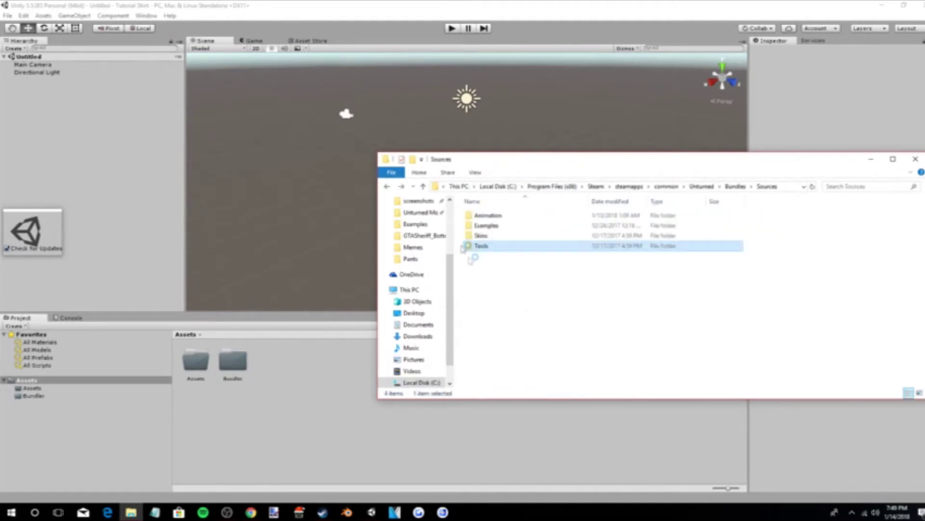
Import the Shirt package from Unturned's Sources\Examples folder into the Unity project with all its contents.
double_click(495, 226)
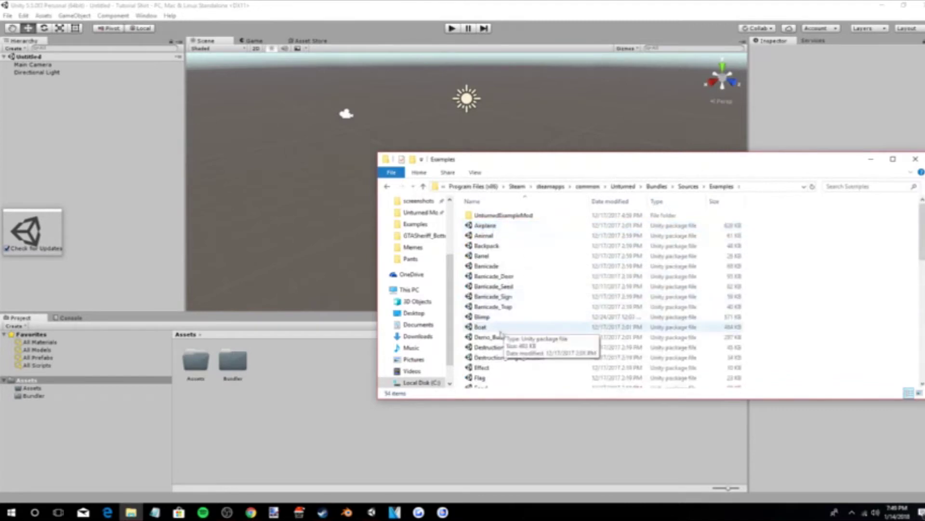
scroll(501, 332, "down", 4)
scroll(502, 333, "down", 4)
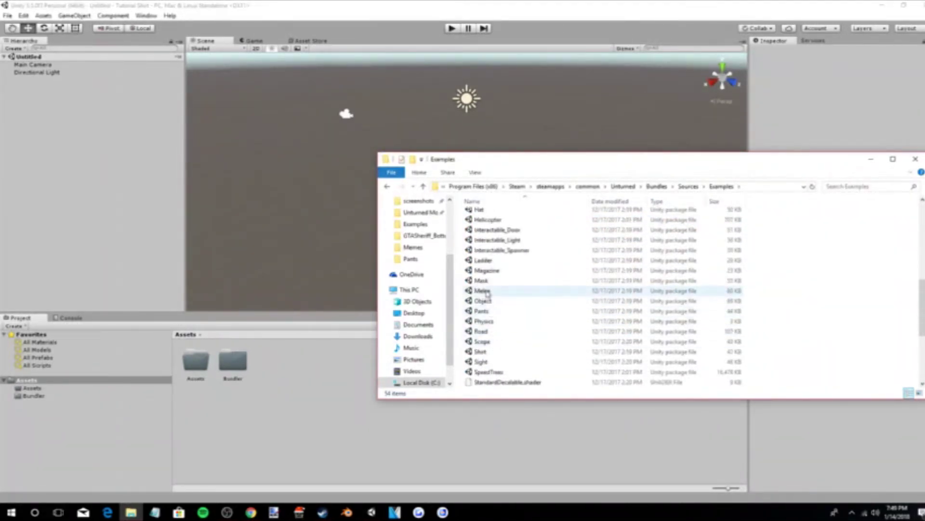
left_click(480, 352)
left_click_drag(496, 355, 193, 374)
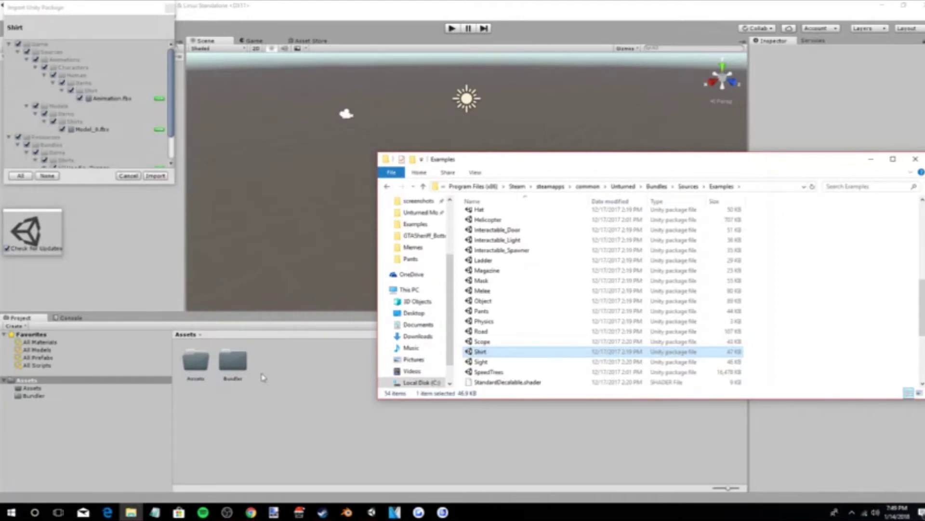
left_click(155, 176)
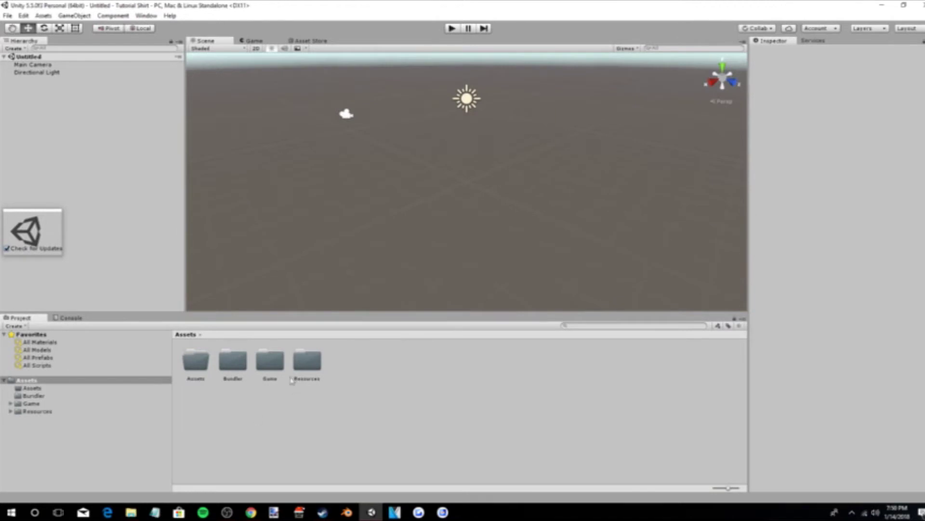
Move the imported Game and Resources folders into the new Assets folder.
left_click(270, 379)
left_click(307, 379, "ctrl")
left_click_drag(269, 383, 215, 373)
Open a second File Explorer window and go to the Tutorial Shirt project folder in Documents.
left_click(132, 512)
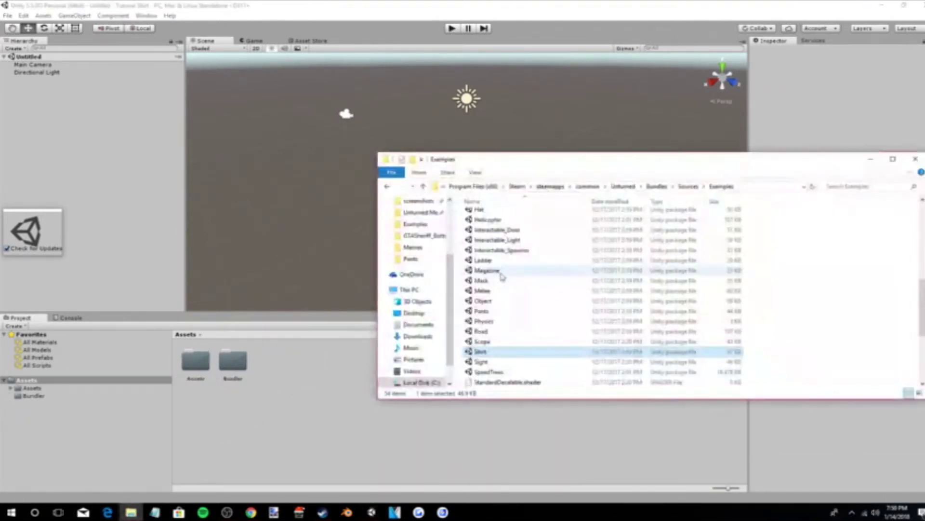
scroll(501, 275, "down", 3)
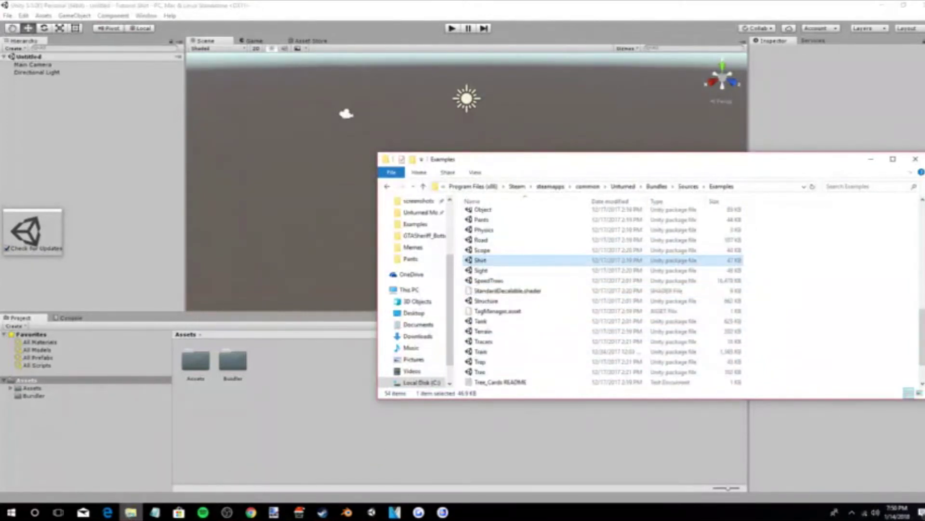
right_click(131, 512)
left_click(121, 463)
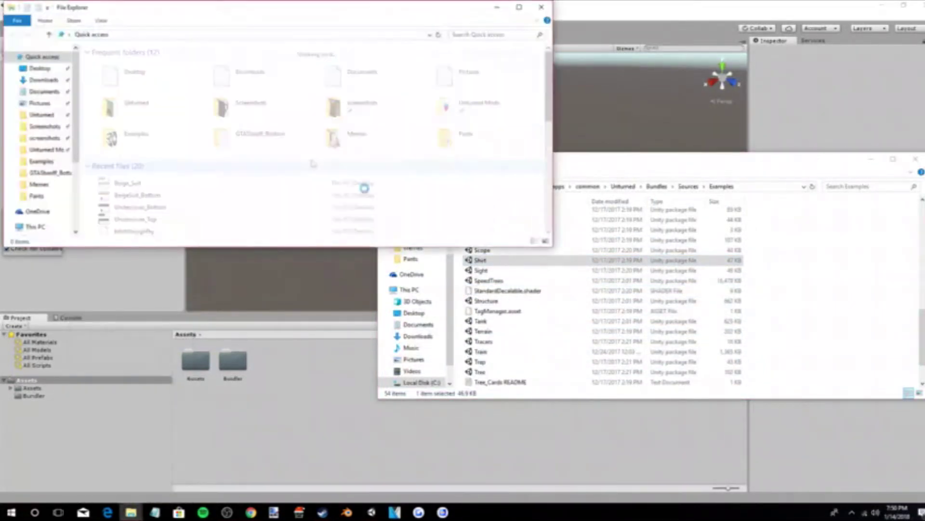
left_click(44, 92)
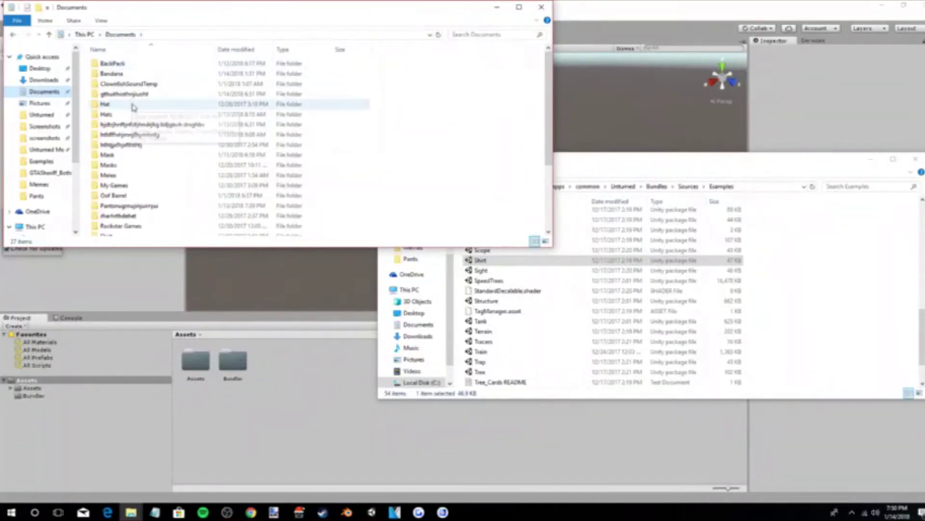
scroll(142, 193, "down", 3)
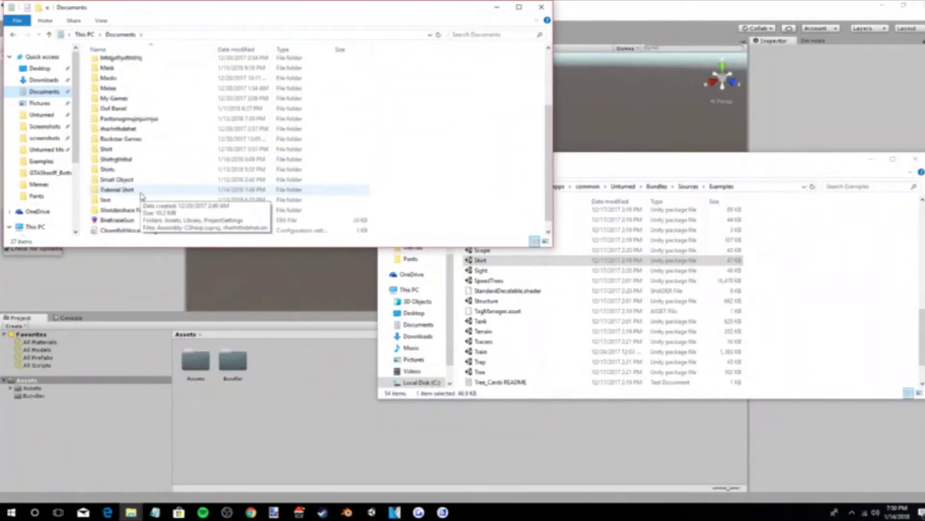
double_click(129, 192)
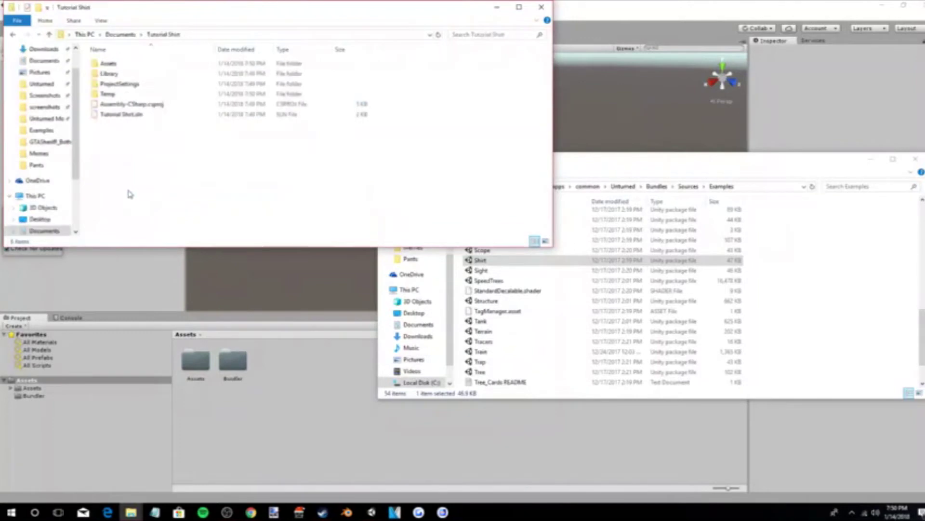
Replace TagManager.asset in the project's ProjectSettings folder with the copy from Unturned's Examples folder, and close both File Explorer windows.
double_click(119, 84)
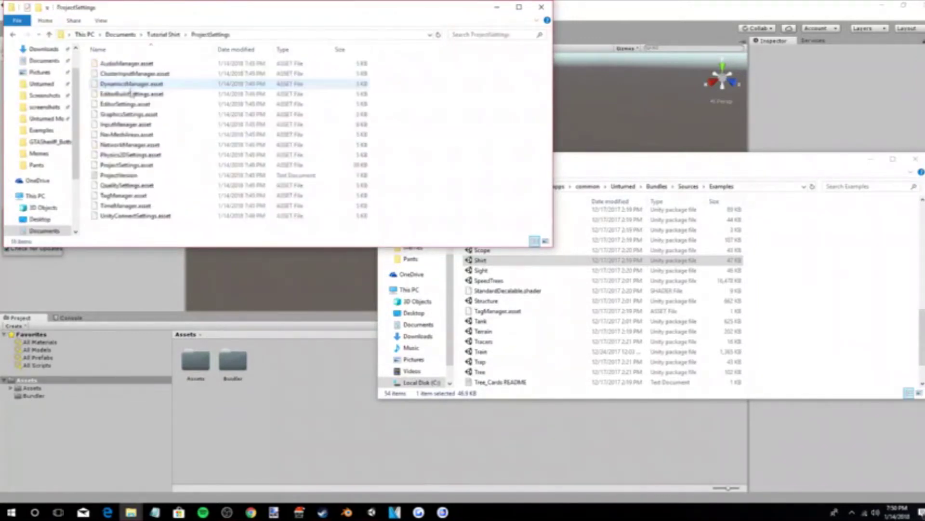
left_click(124, 196)
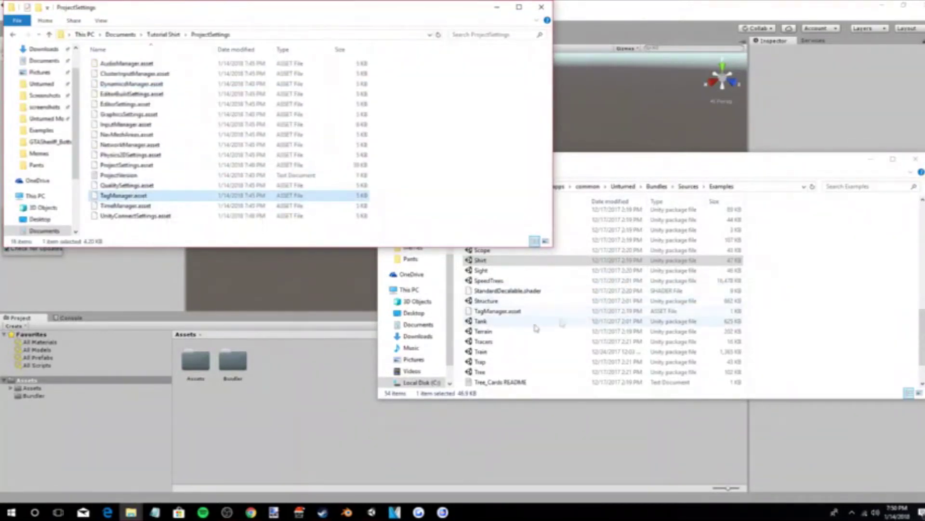
left_click(502, 312)
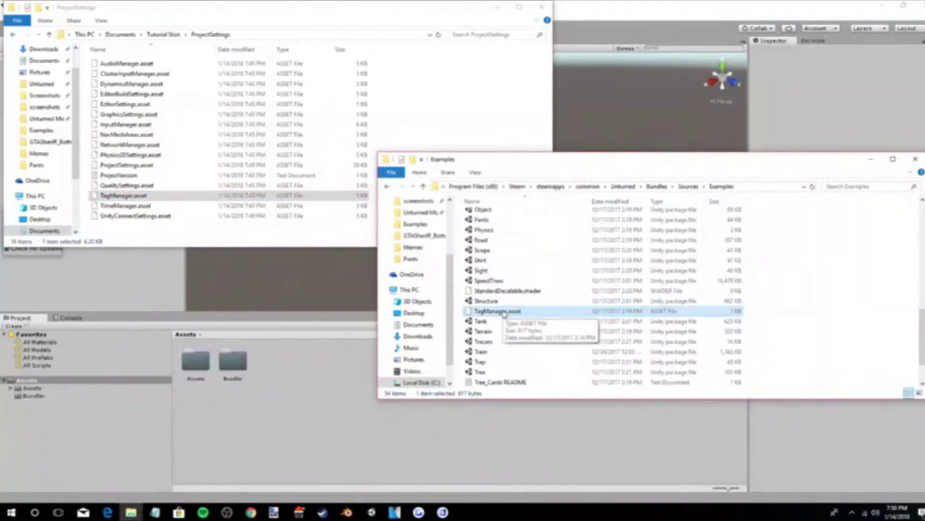
right_click(504, 313)
left_click(526, 441)
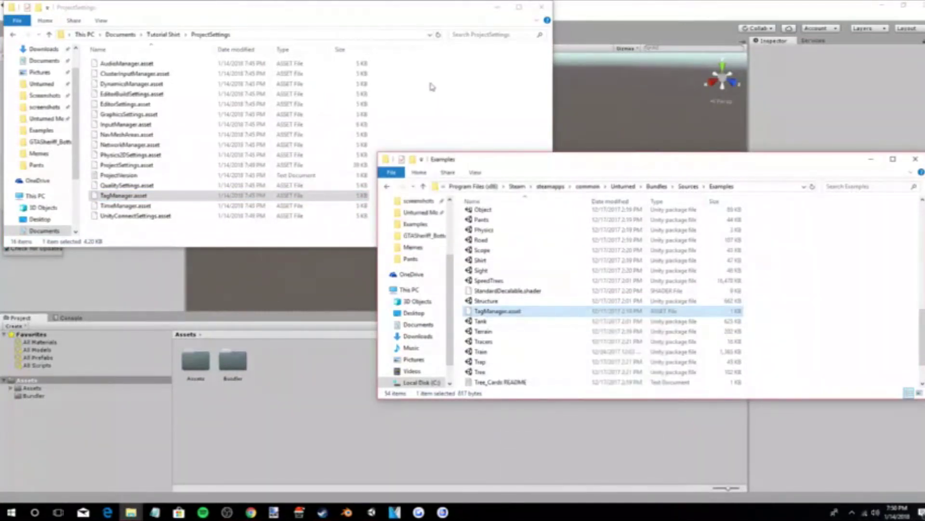
right_click(429, 84)
left_click(451, 150)
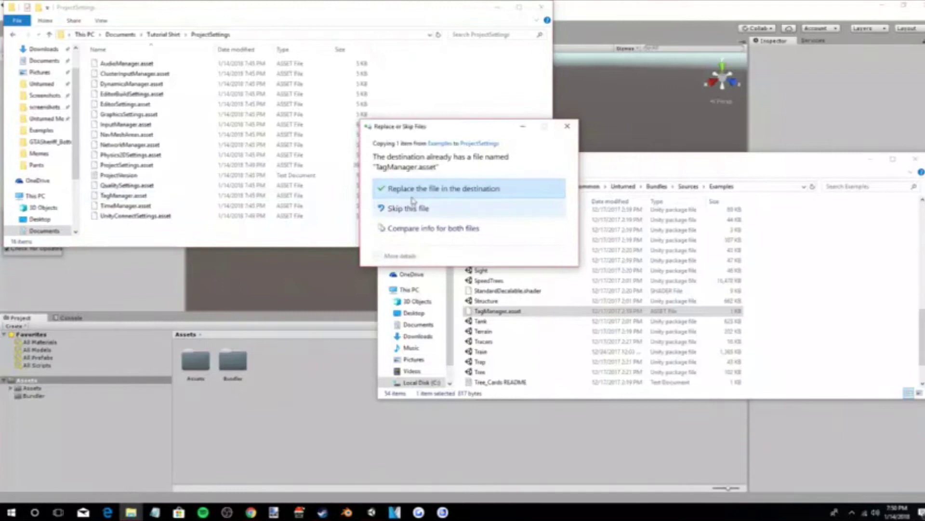
left_click(463, 188)
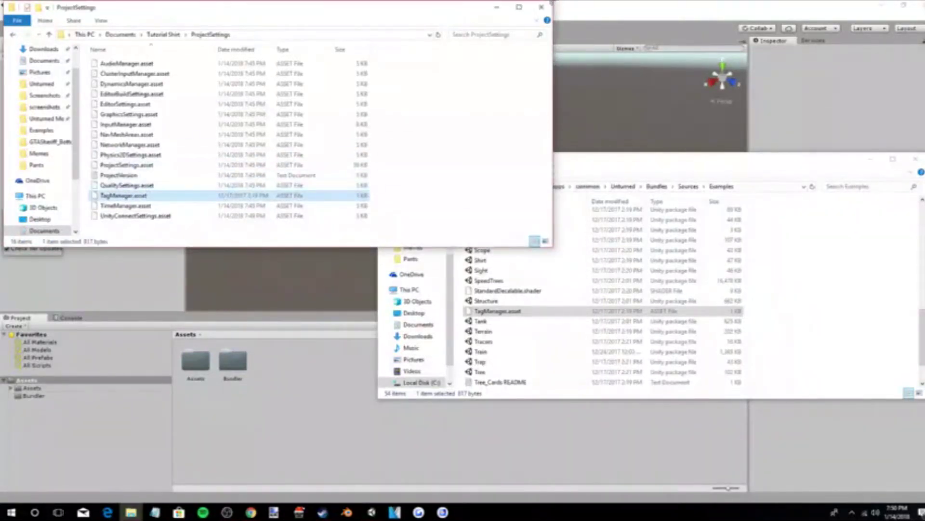
left_click(541, 8)
left_click(916, 159)
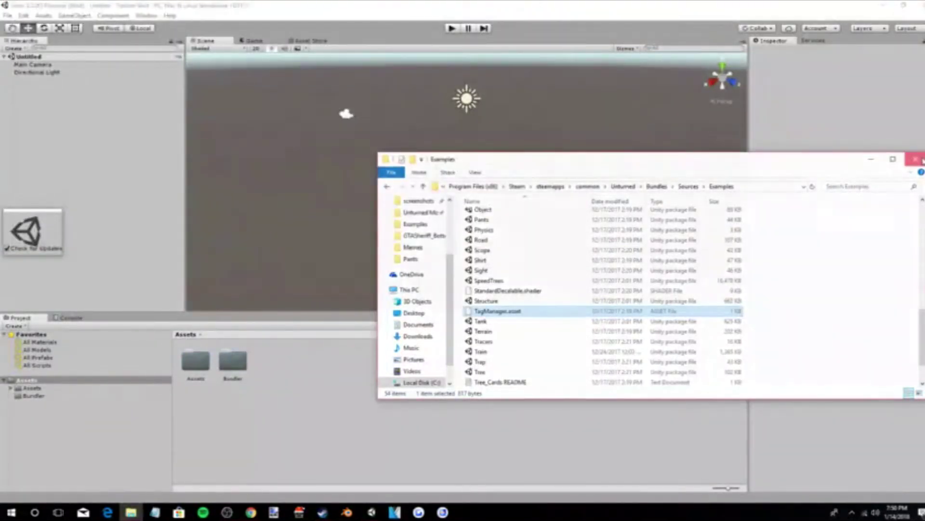
Open the Shirts folder under Assets/Game/Sources/Models/Items in the project.
double_click(197, 370)
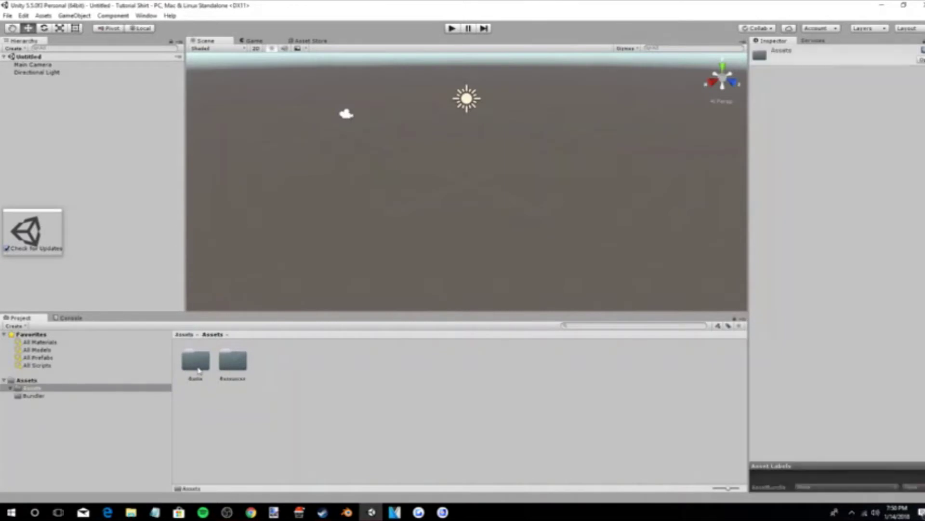
left_click(77, 381)
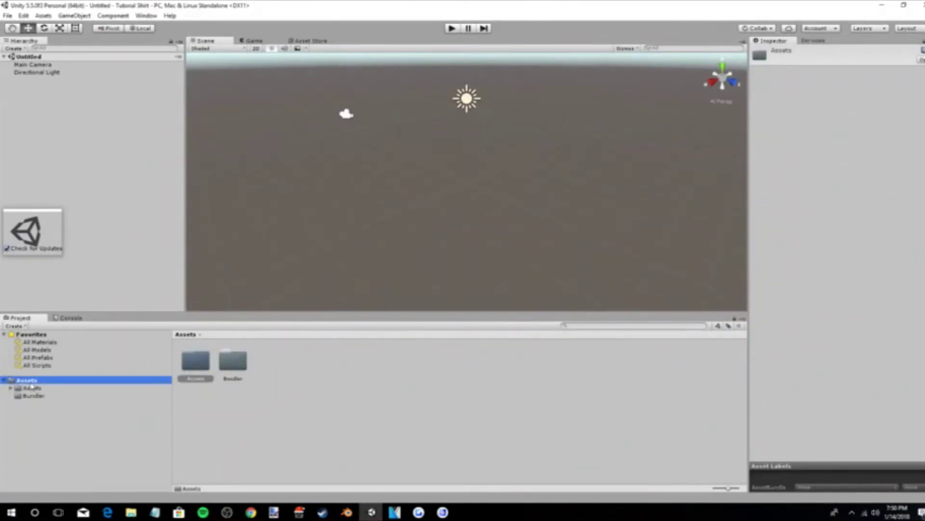
double_click(192, 371)
double_click(192, 372)
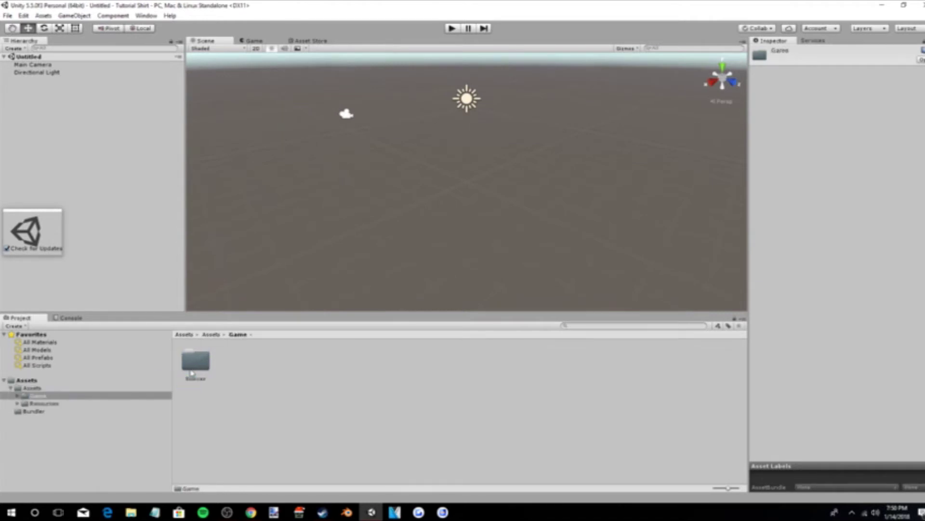
double_click(192, 371)
double_click(233, 365)
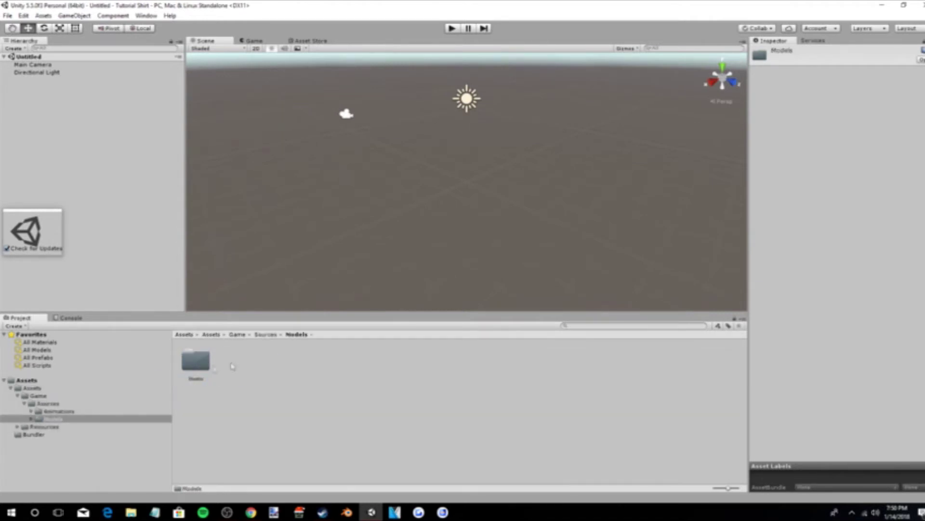
double_click(205, 370)
double_click(204, 371)
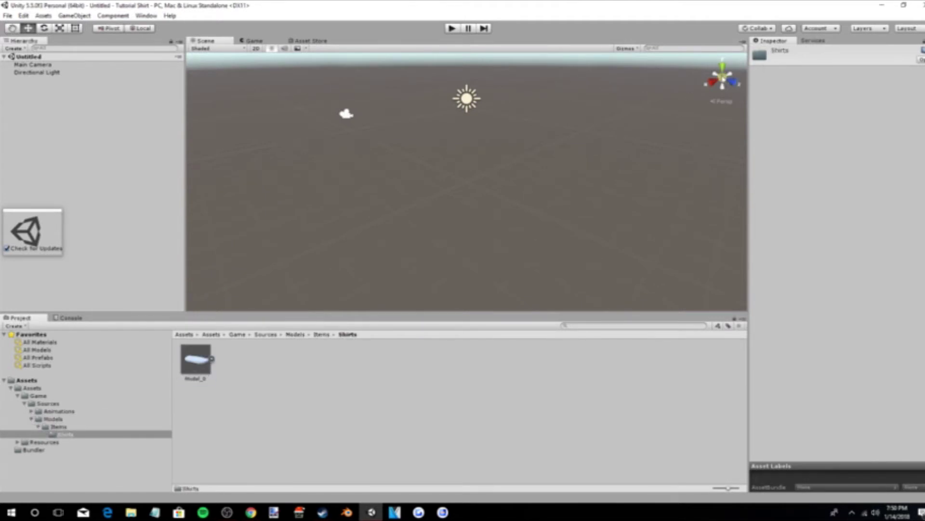
Switch the scene to the top view and place the Model_0 shirt model beside the directional light.
left_click(722, 85)
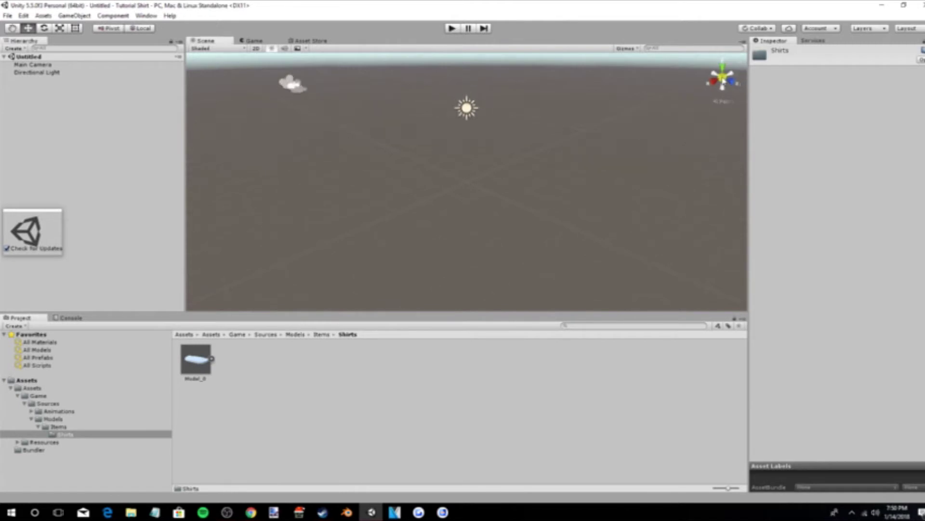
left_click(723, 68)
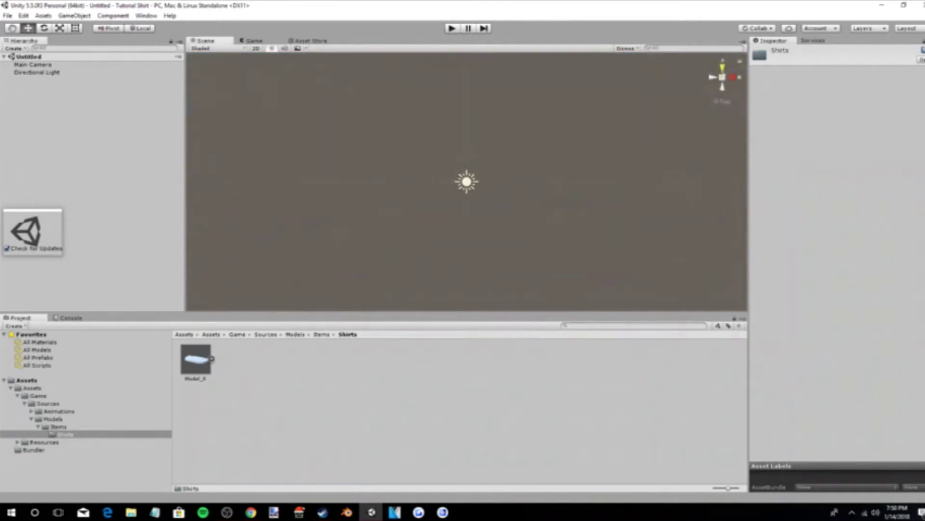
left_click_drag(194, 365, 503, 184)
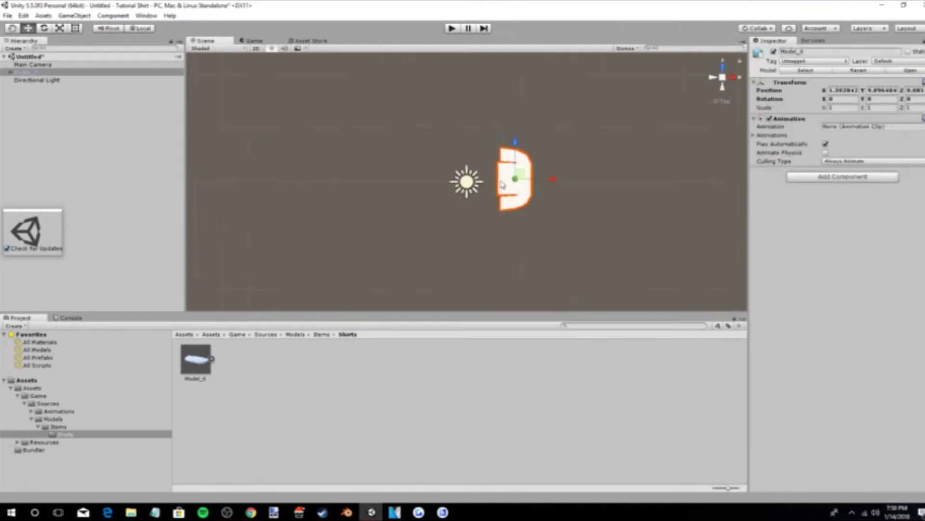
scroll(599, 200, "up", 5)
scroll(620, 210, "down", 3)
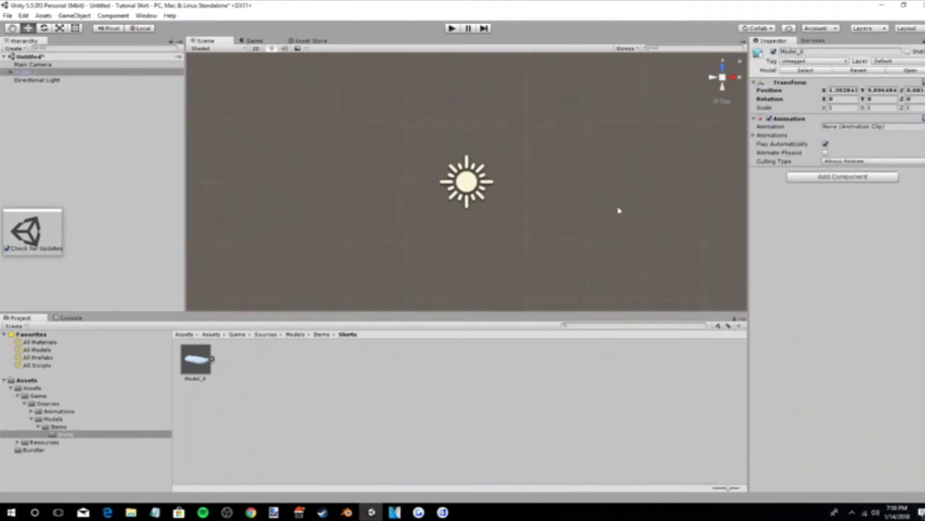
middle_click_drag(620, 208, 210, 189)
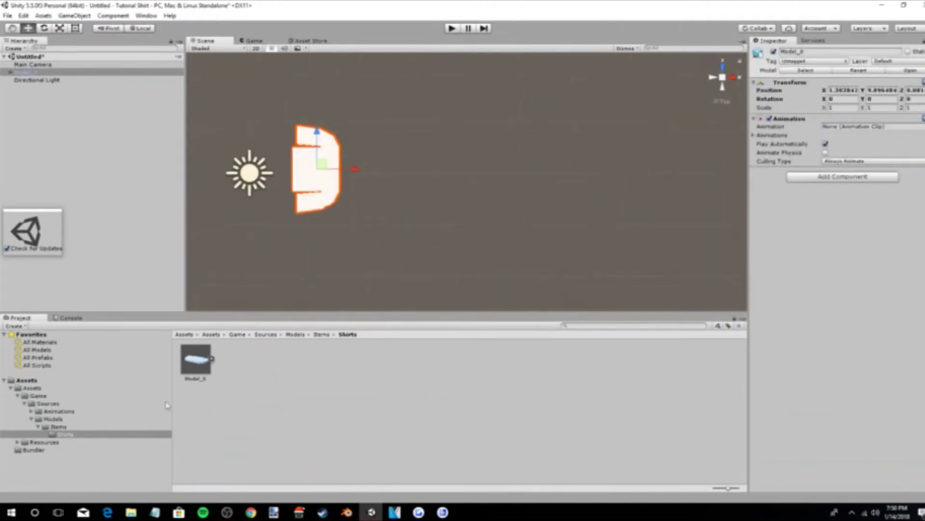
Place the Item prefab from Resources/Bundles/Items/Shirts/Hoodie_Orange in the scene next to Model_0.
left_click(43, 442)
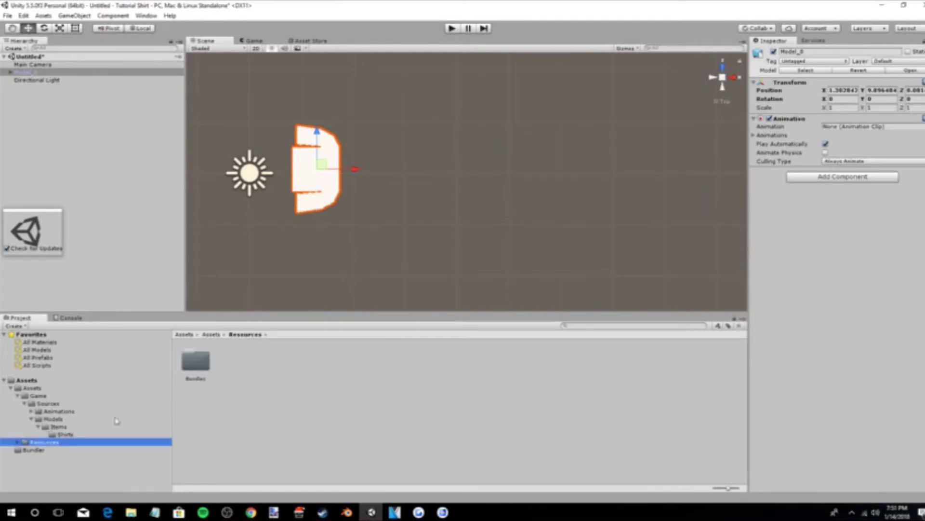
double_click(185, 379)
double_click(195, 367)
double_click(196, 366)
double_click(198, 368)
left_click_drag(230, 364, 374, 173)
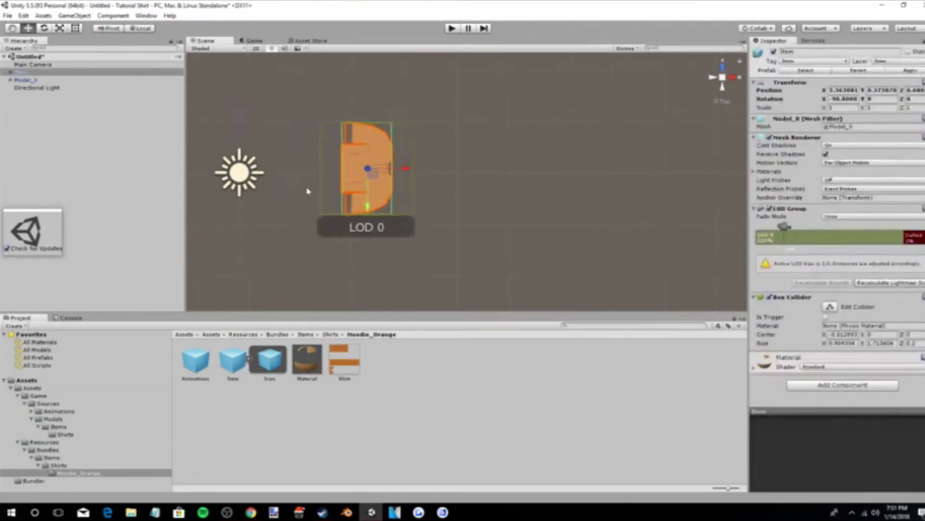
middle_click_drag(308, 191, 423, 200)
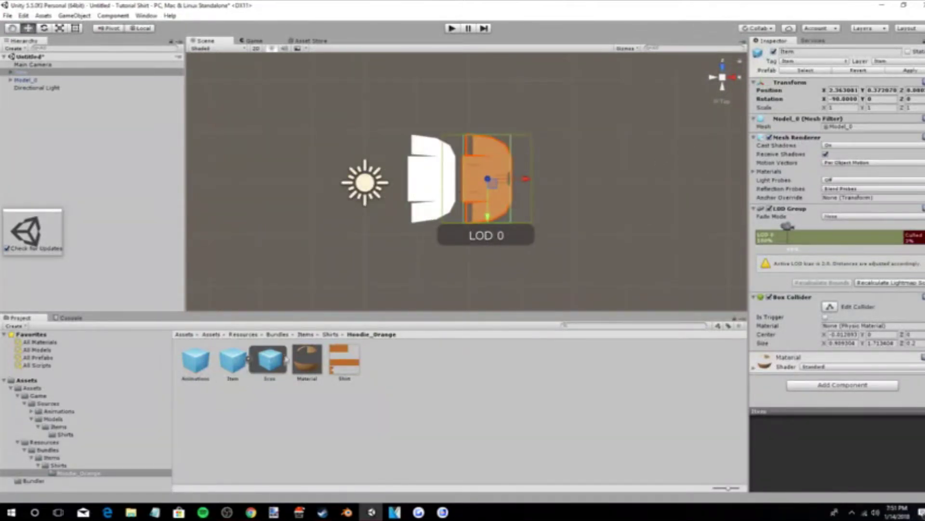
Import the Beige_Suit image from the Desktop into the Hoodie_Orange folder.
left_click(310, 364)
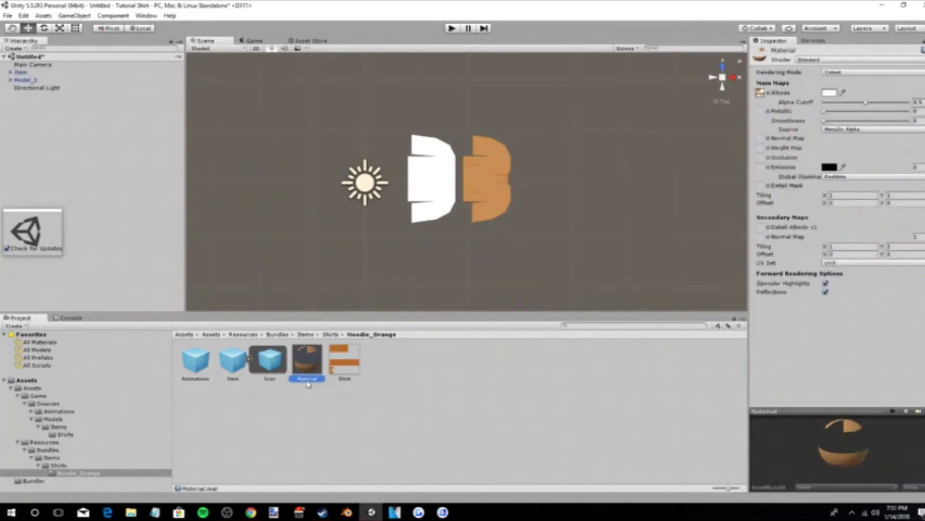
left_click(346, 379)
key("F2")
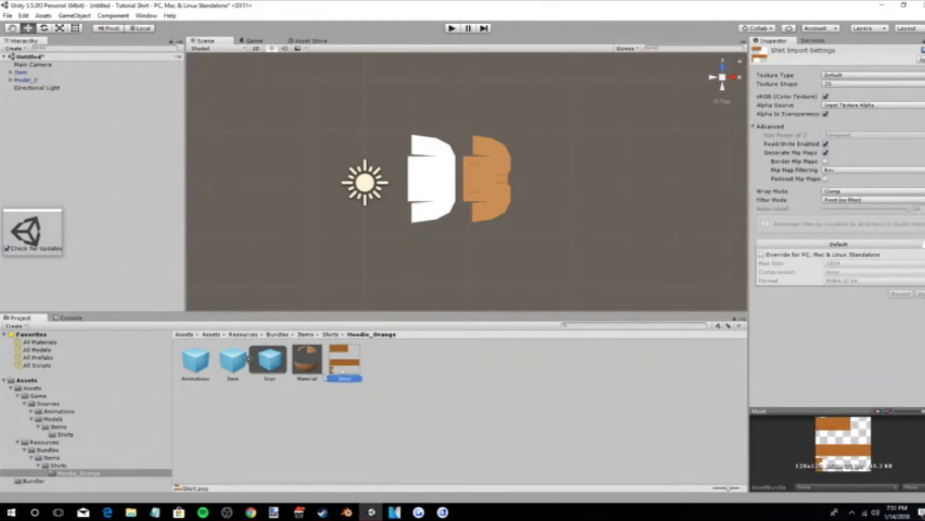
left_click(131, 512)
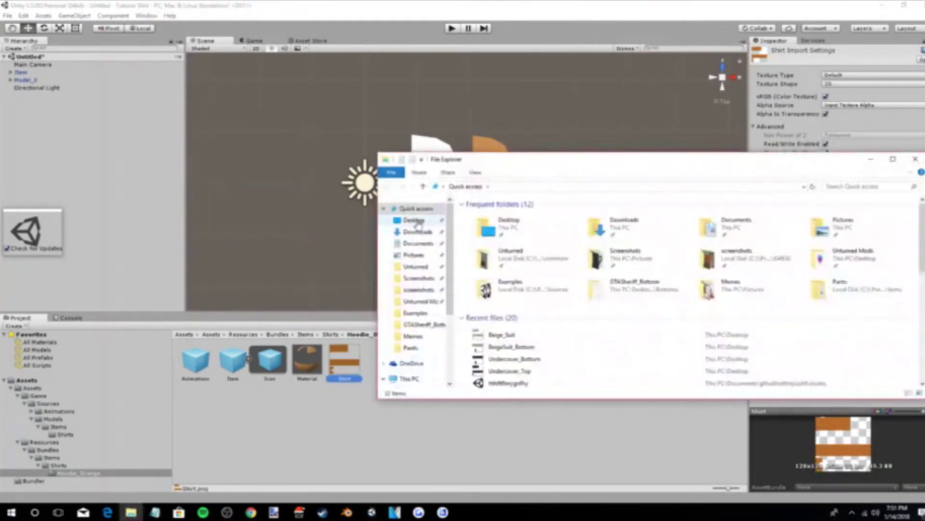
left_click(415, 220)
left_click_drag(591, 370, 471, 444)
left_click(415, 428)
left_click(225, 360)
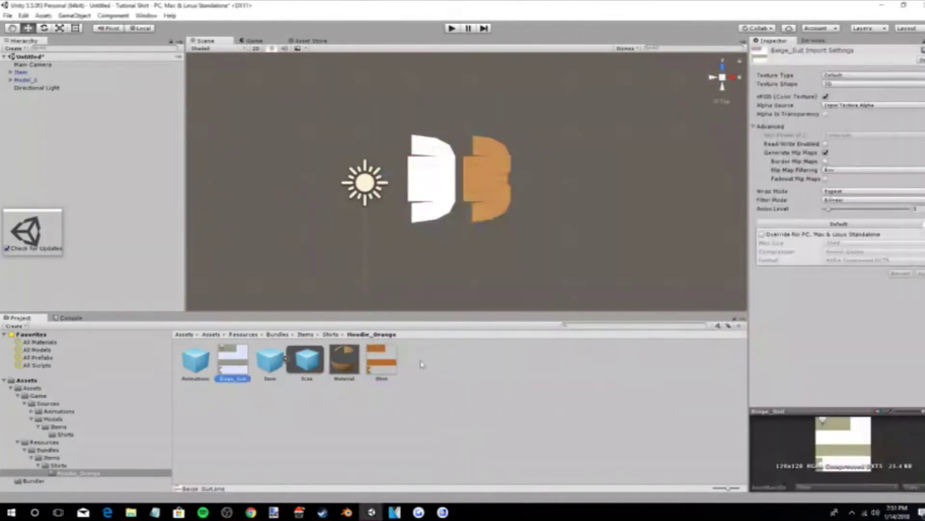
Match Beige_Suit's import settings to the Shirt texture: enable Alpha Is Transparency and Read/Write, set Wrap Mode Clamp and Filter Mode Point, and apply.
left_click(382, 361)
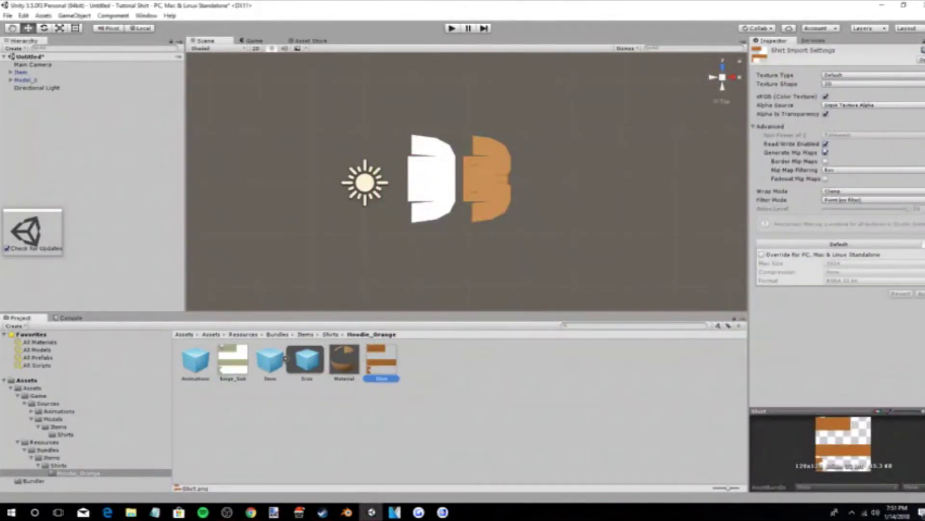
left_click(234, 365)
left_click(382, 359)
left_click(233, 362)
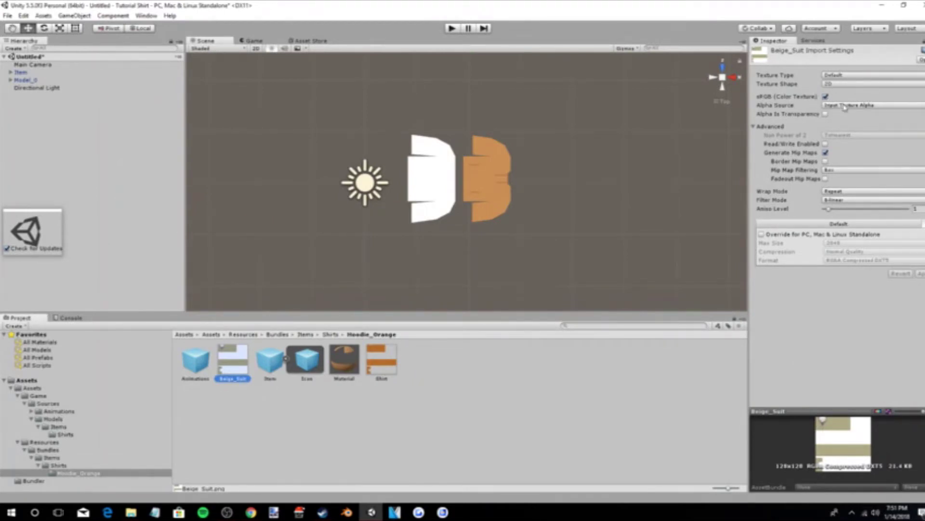
left_click(826, 115)
left_click(839, 191)
left_click(838, 208)
left_click(839, 200)
left_click(841, 209)
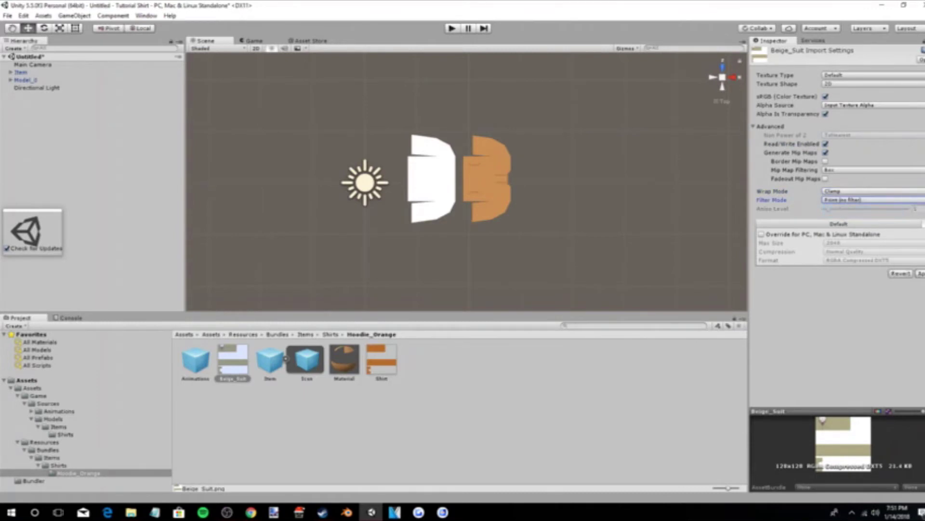
left_click(921, 273)
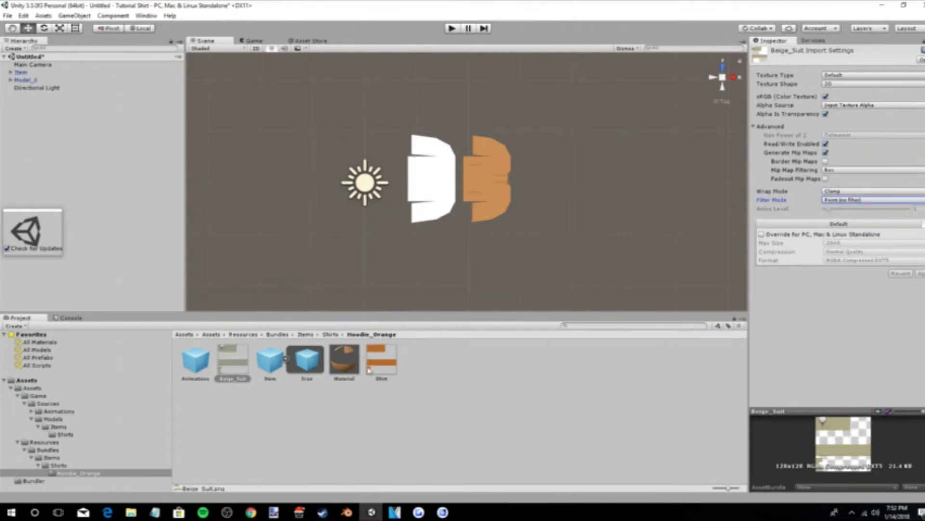
Delete the original Shirt texture and the Material from the Hoodie_Orange folder.
left_click(371, 368)
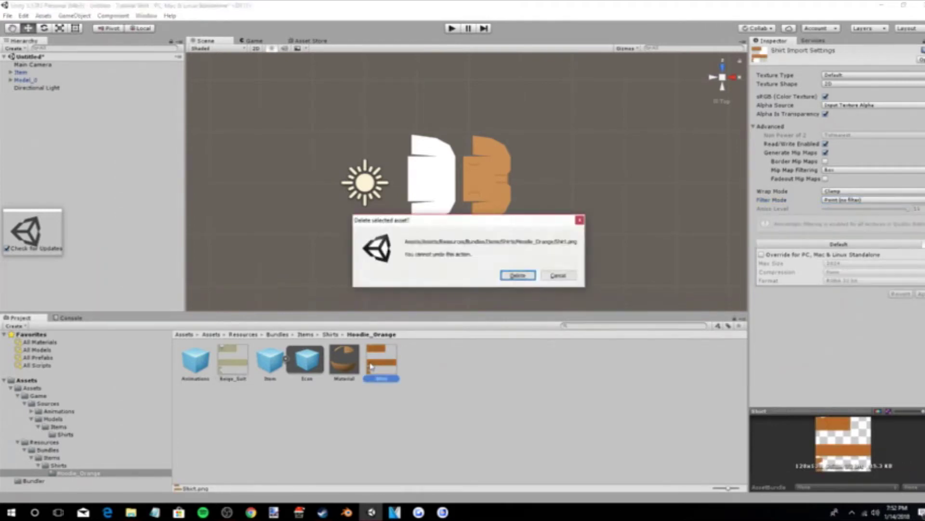
left_click(344, 360)
key("Delete")
left_click(525, 279)
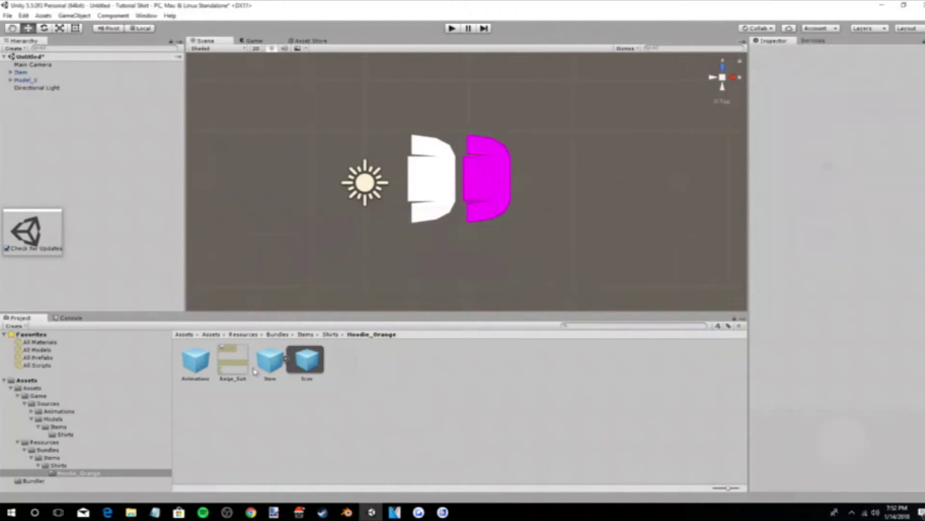
Rename the Beige_Suit texture as Shirt.
left_click(234, 379)
left_click(233, 379)
key("BackSpace")
type("Shirt")
key("Return")
Apply the Shirt texture to the Item model in the scene and try to apply it to Model_0.
left_click_drag(309, 370, 472, 182)
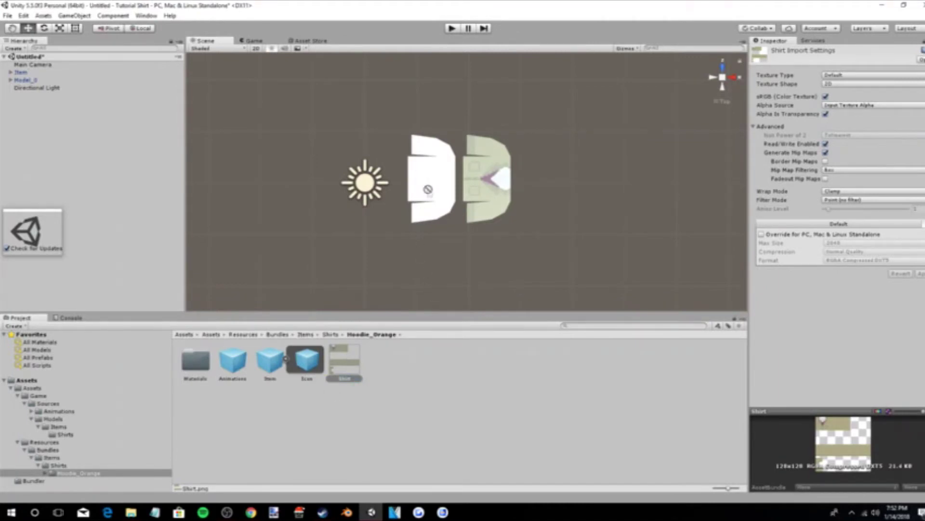
left_click(431, 198)
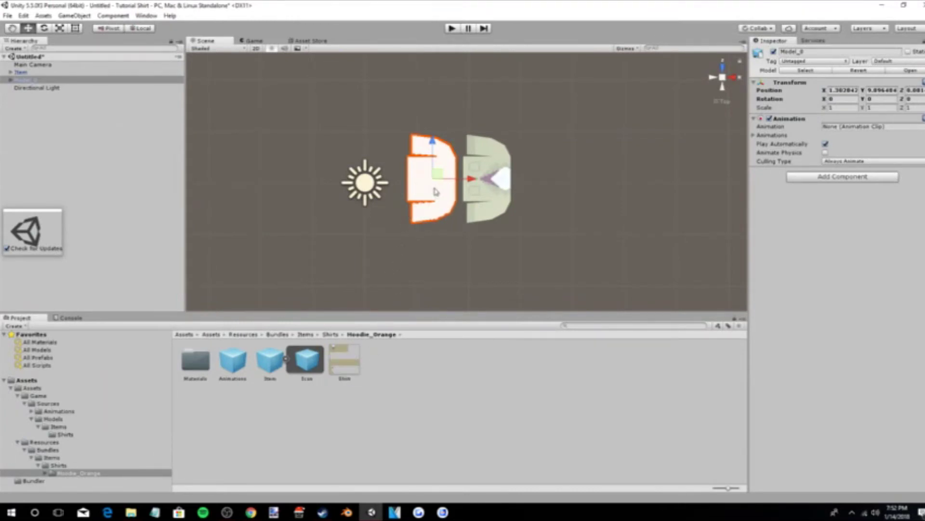
left_click(284, 403)
Check the generated Materials folder and delete it from Hoodie_Orange.
double_click(207, 361)
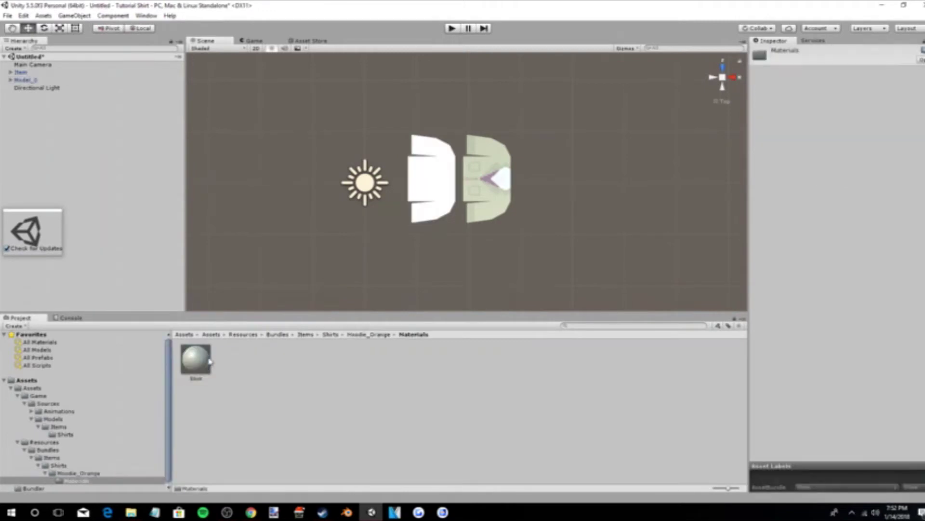
left_click(379, 334)
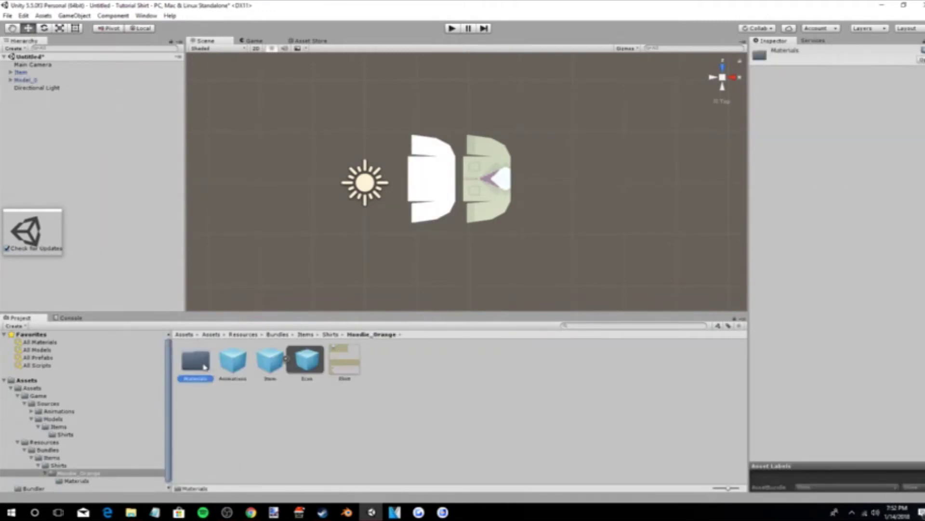
key("Delete")
left_click(514, 275)
Reapply the Shirt texture to the Item model in the scene and check it against Model_0.
left_click(309, 372)
left_click(429, 181)
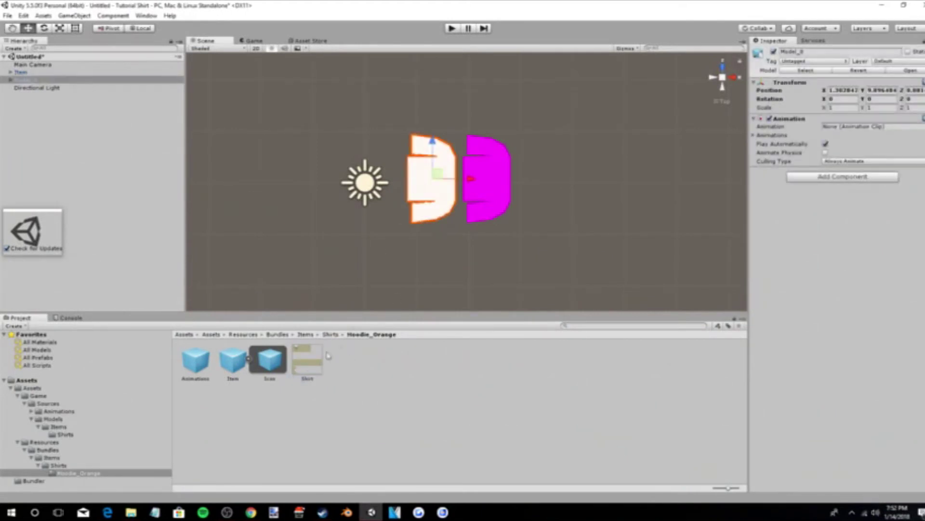
left_click_drag(340, 360, 489, 184)
left_click(415, 411)
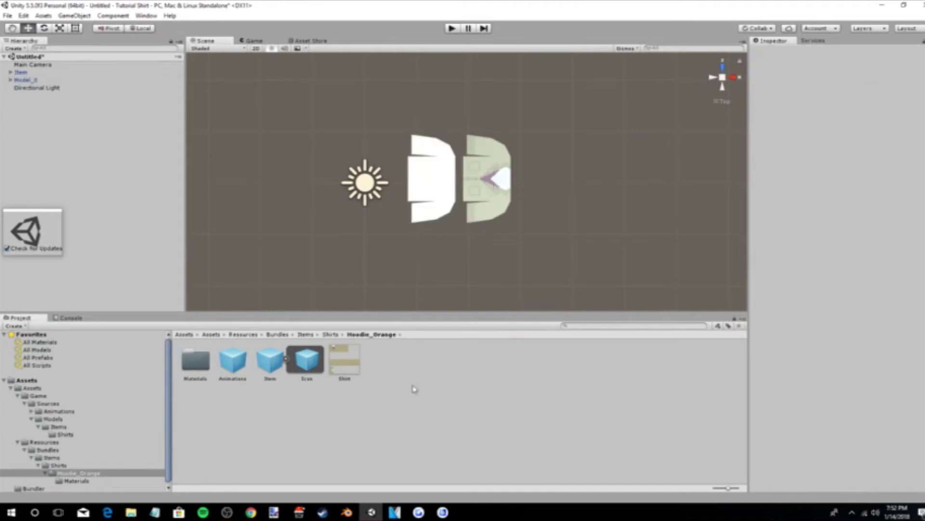
left_click(436, 181)
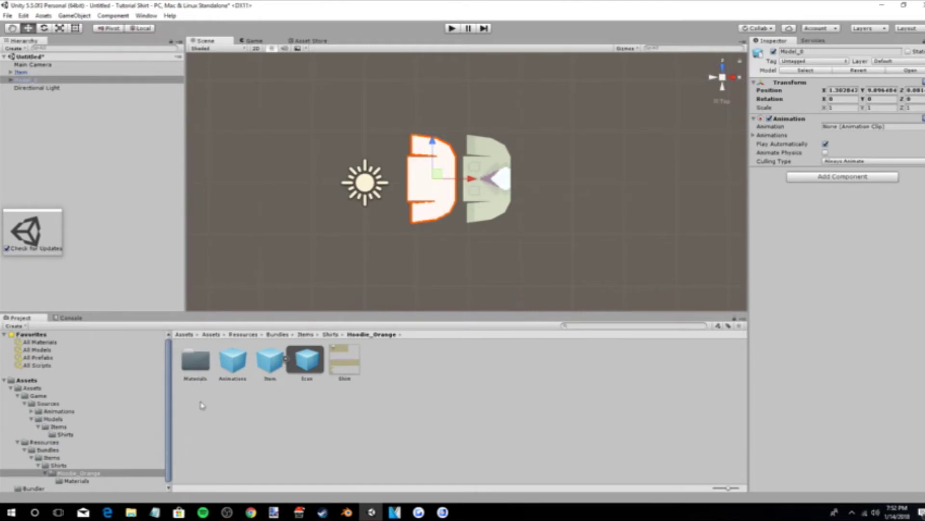
left_click(484, 170)
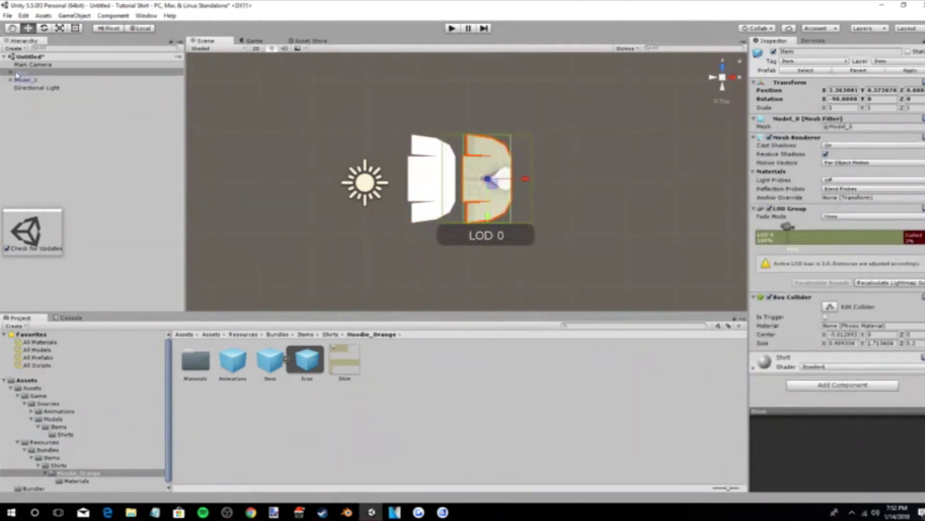
Replace the Item prefab in the Hoodie_Orange folder with a new one made from the textured Item in the scene.
left_click(270, 361)
key("Delete")
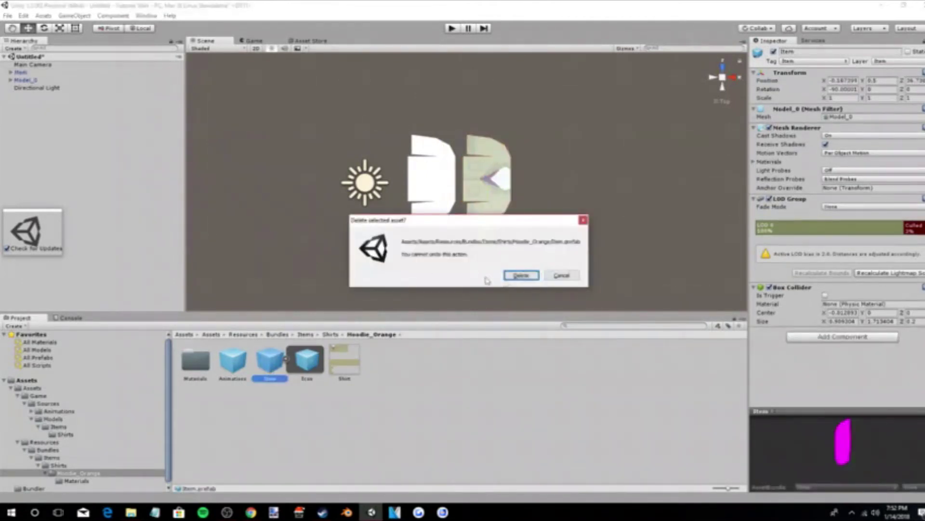
left_click(521, 275)
left_click(21, 72)
left_click_drag(22, 72, 313, 415)
Move the Shirt material out of the Materials subfolder into Hoodie_Orange and delete the Materials folder.
left_click(195, 362)
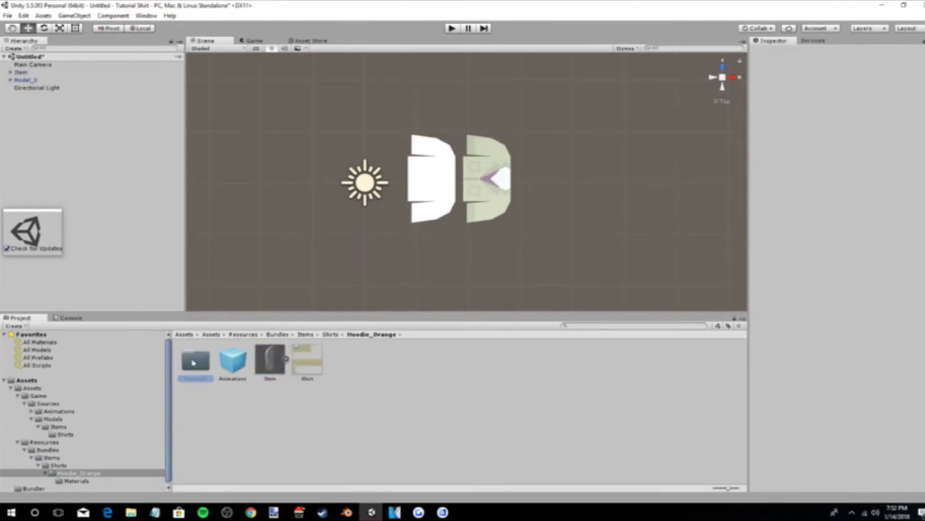
left_click(195, 379)
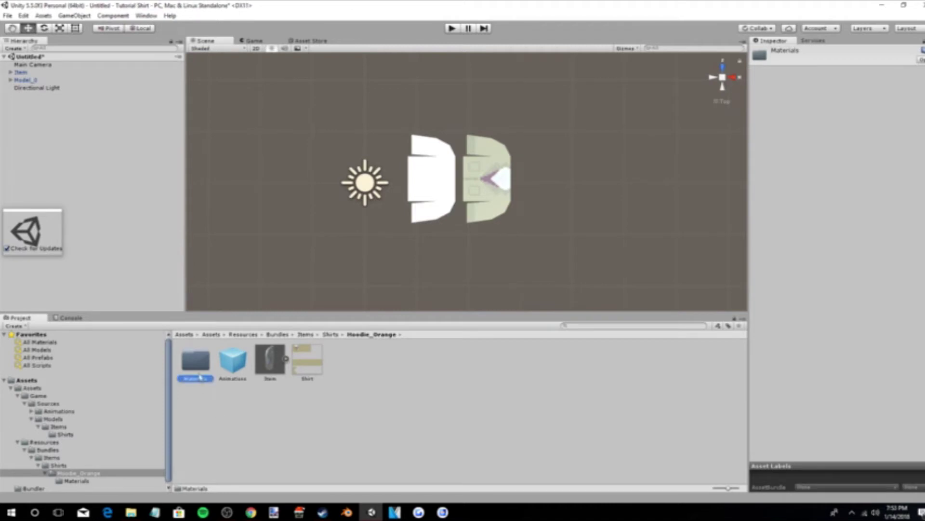
double_click(198, 377)
left_click_drag(189, 367, 88, 478)
left_click(80, 473)
left_click(187, 373)
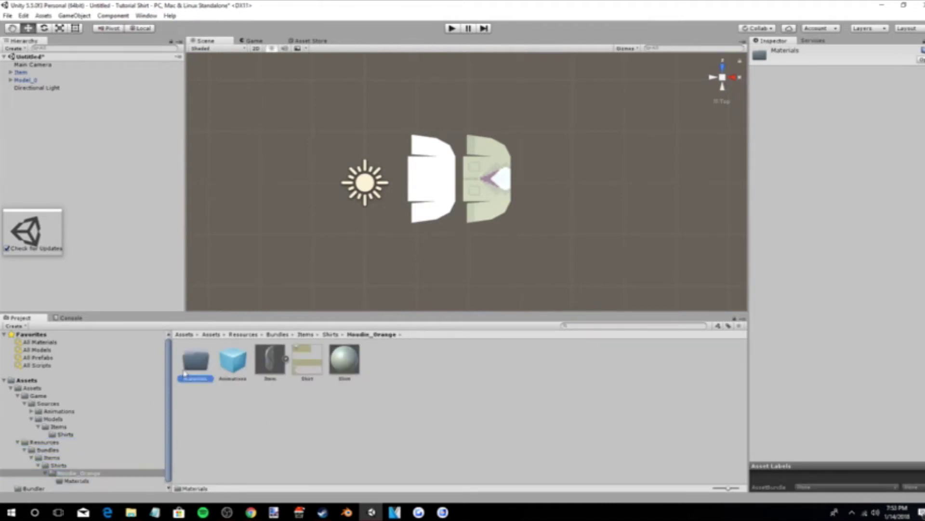
key("Delete")
left_click(518, 275)
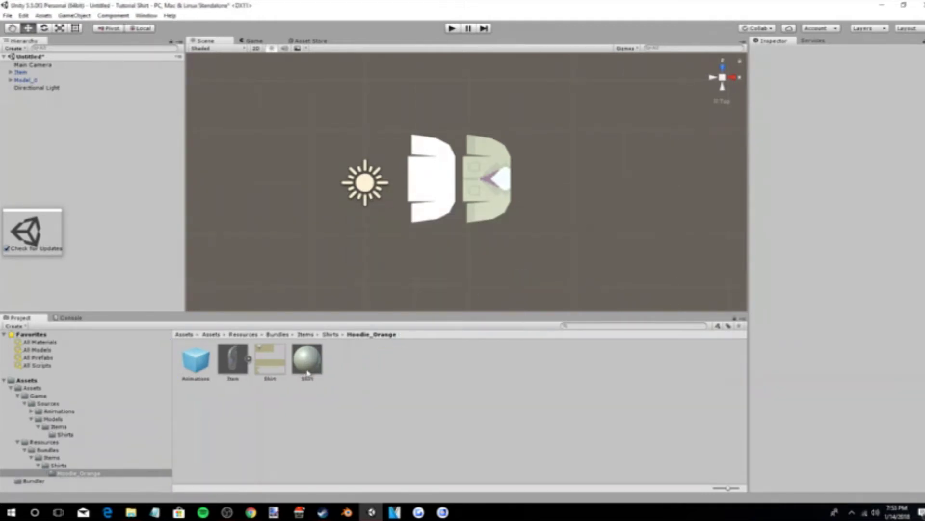
Rename the Shirt material in Hoodie_Orange as Material.
left_click(306, 379)
left_click(306, 379)
type("Material")
key("Return")
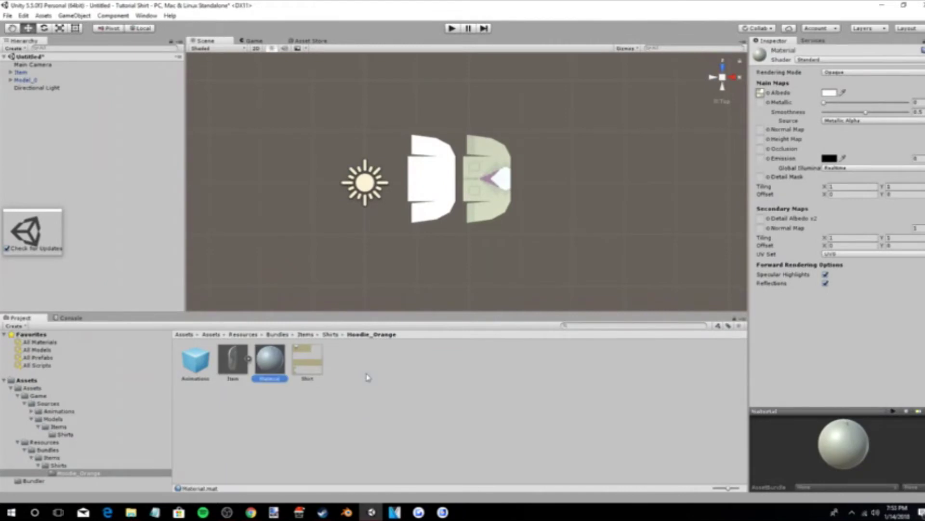
left_click(288, 381)
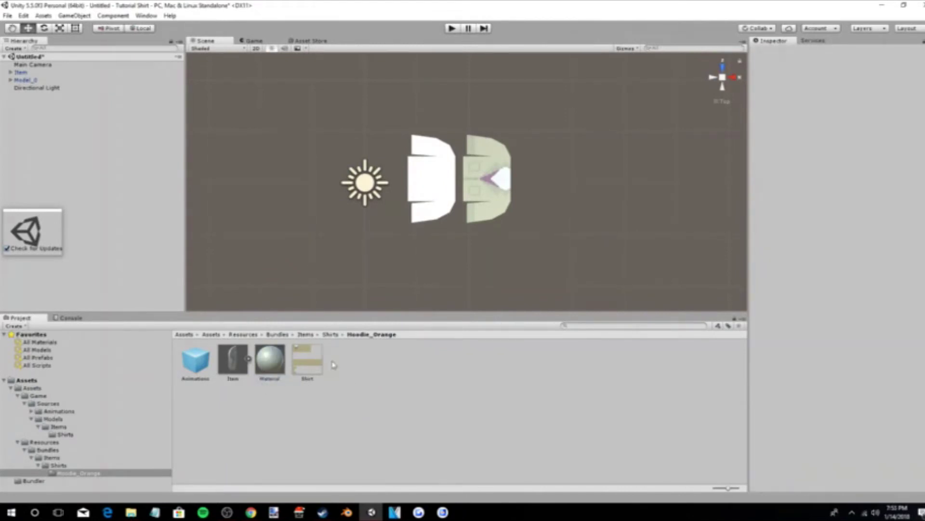
Create a prefab of the scene's Model_0 in the Shirts folder under Game/Sources/Models/Items.
left_click(77, 435)
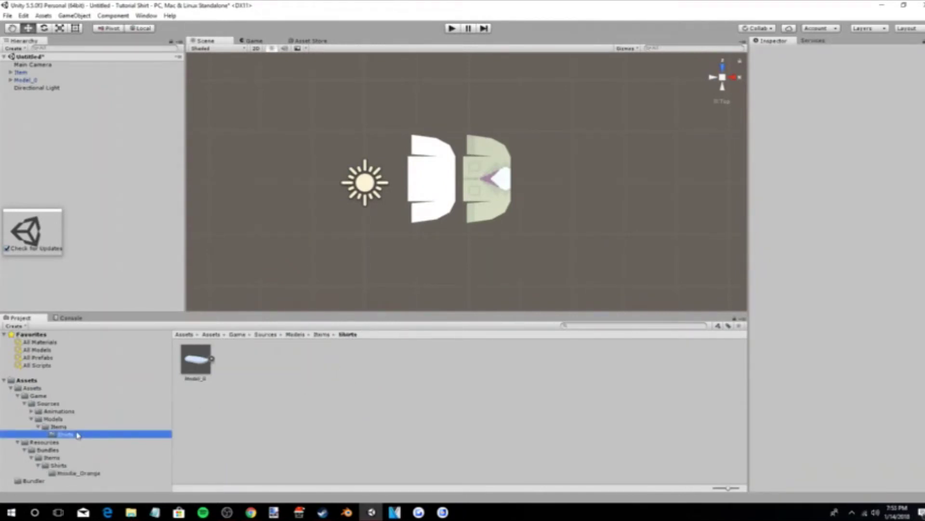
left_click(24, 80)
left_click_drag(133, 80, 253, 386)
left_click(255, 412)
Examine and compare the sub-objects of the two Model_0 assets in the Shirts folder.
left_click(249, 359)
left_click(270, 361)
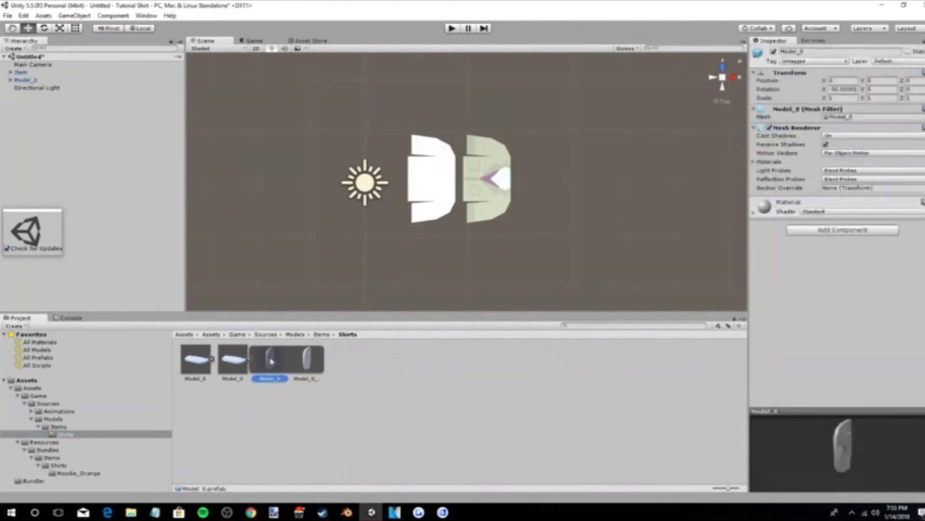
left_click(213, 361)
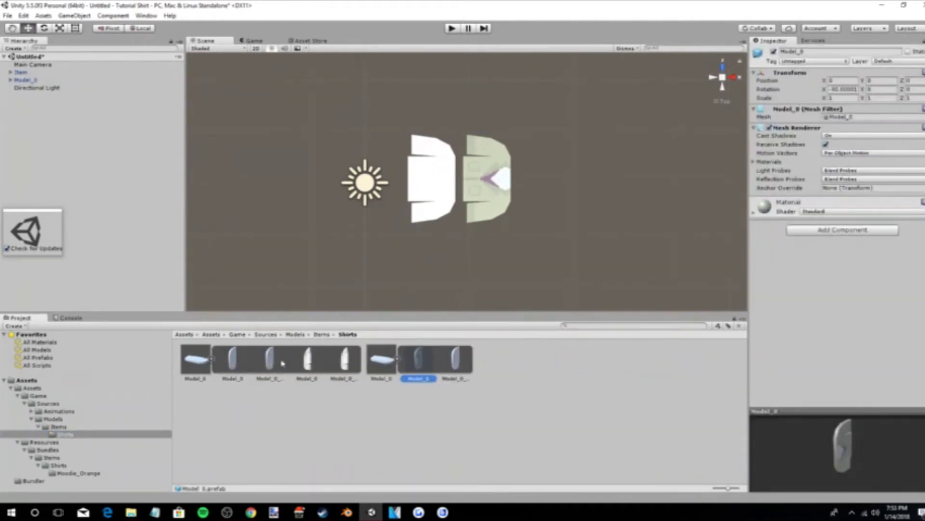
left_click(210, 361)
left_click(247, 362)
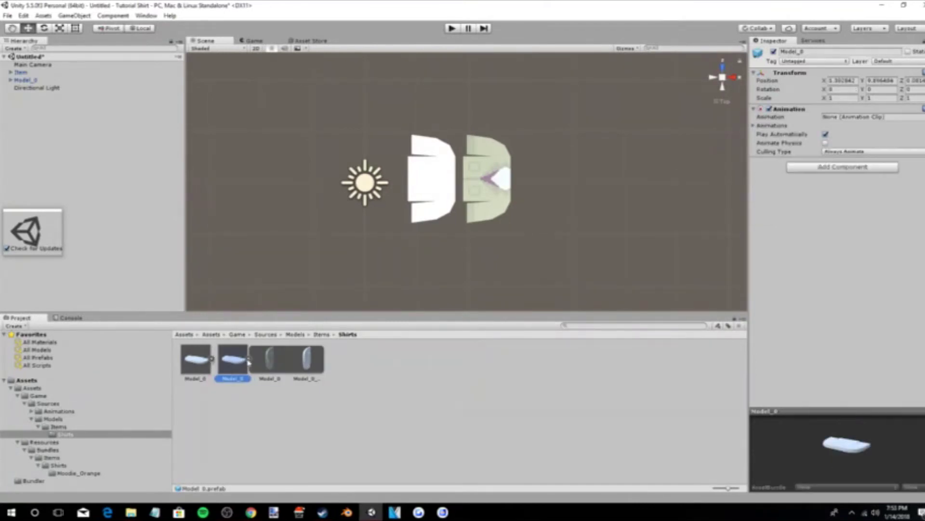
left_click(248, 359)
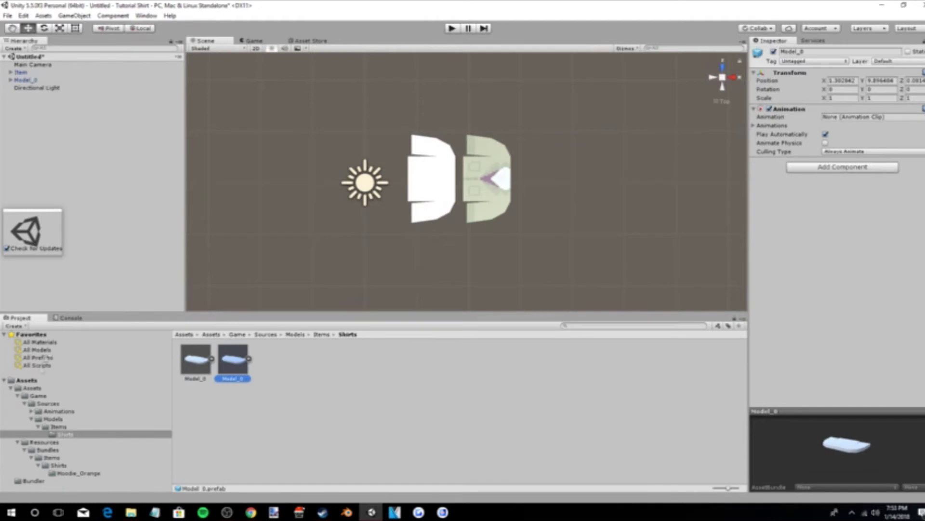
Grab the inner Assets folder's contents into the Bundle Tool and resize its window to show the bundling options.
left_click(35, 381)
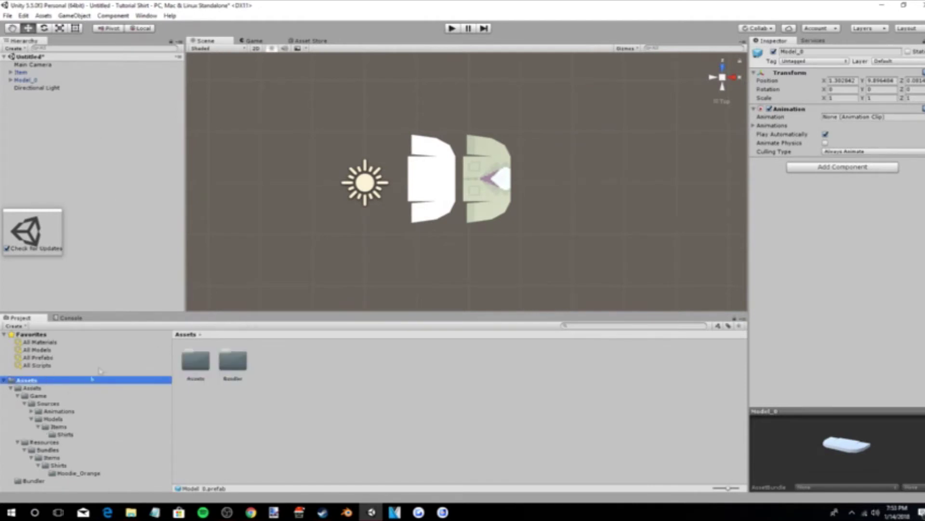
left_click(10, 388)
left_click(31, 396)
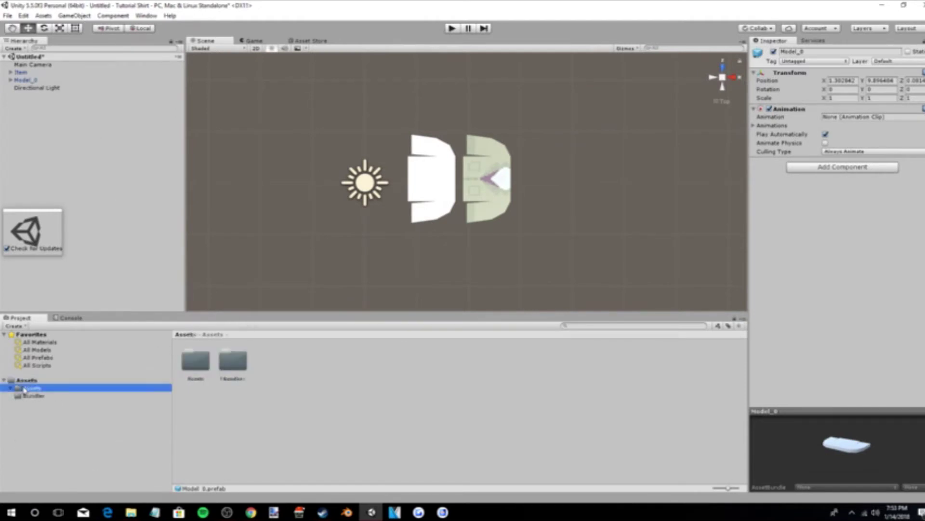
left_click(25, 381)
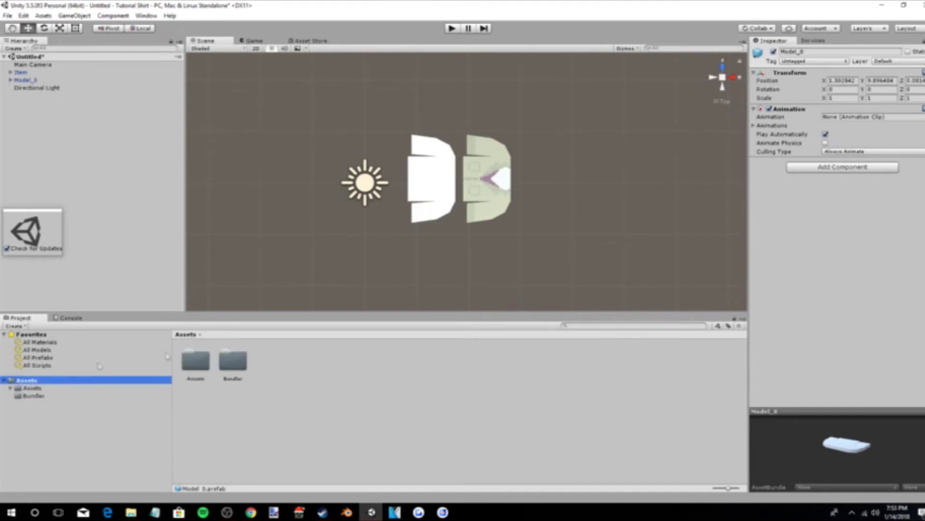
left_click(199, 362)
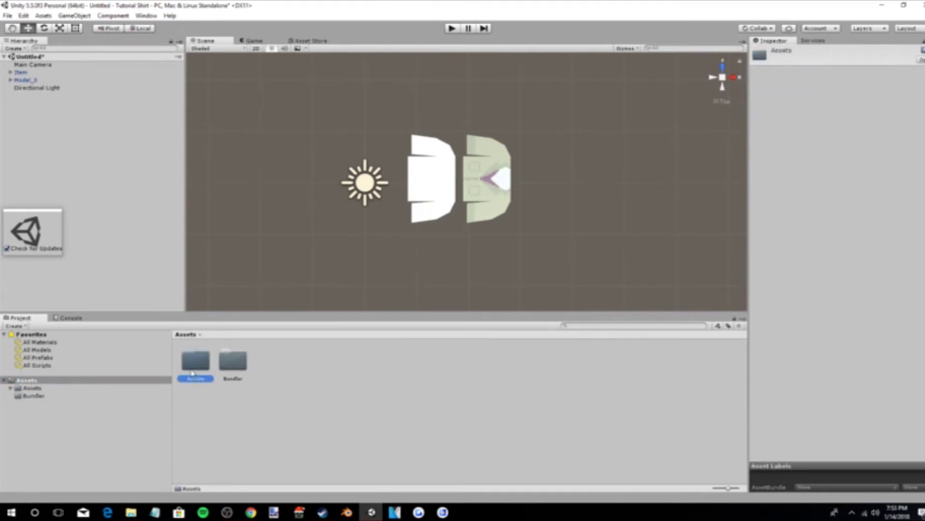
left_click(146, 15)
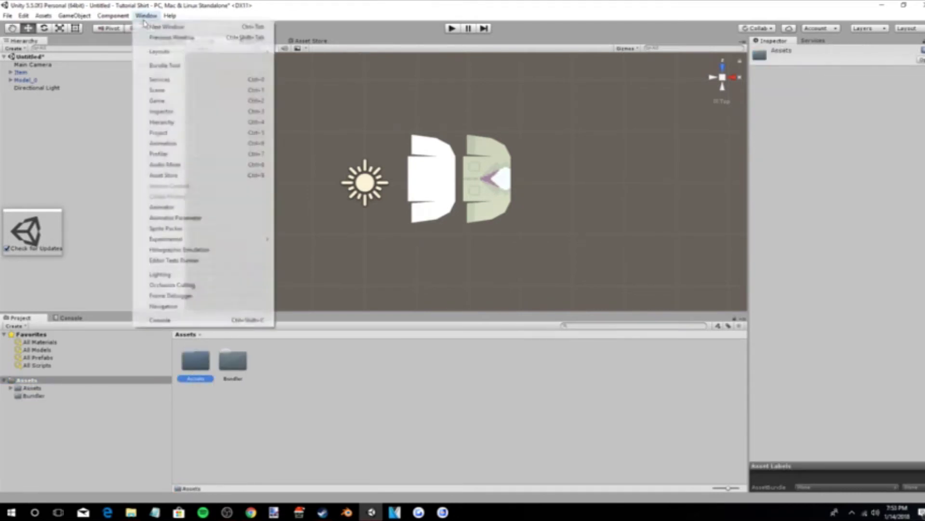
left_click(168, 65)
left_click(484, 94)
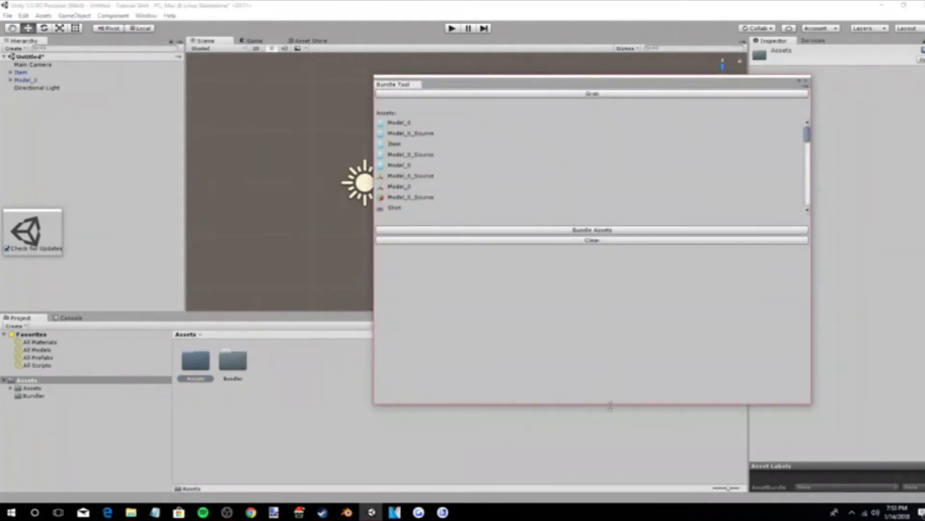
left_click_drag(607, 405, 582, 282)
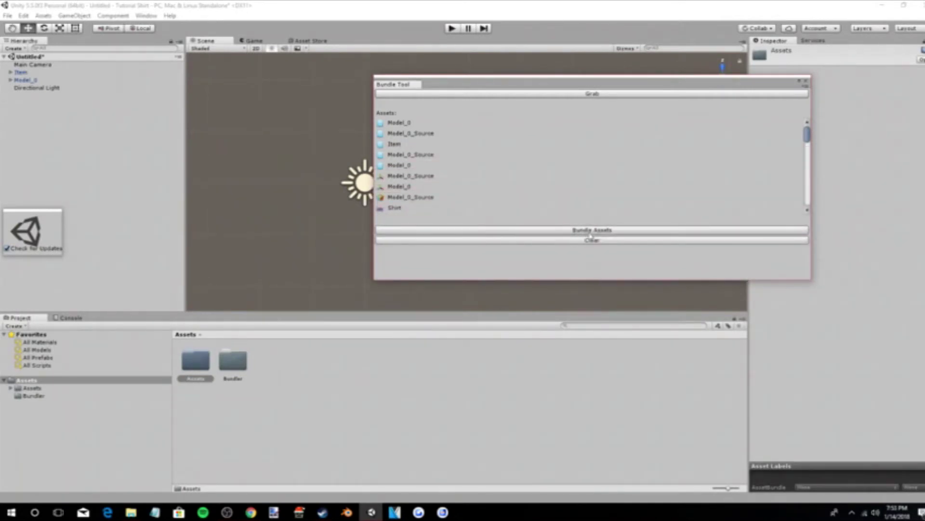
left_click_drag(811, 278, 491, 140)
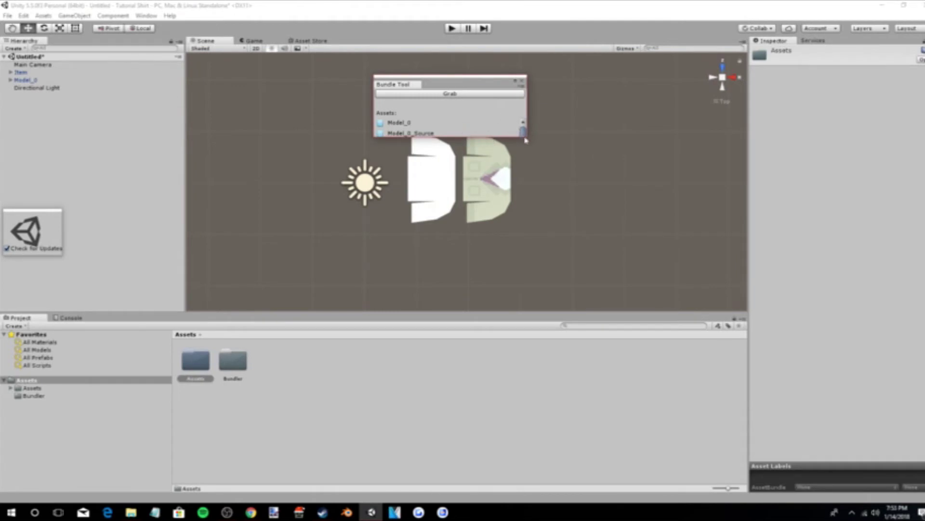
left_click_drag(529, 139, 777, 310)
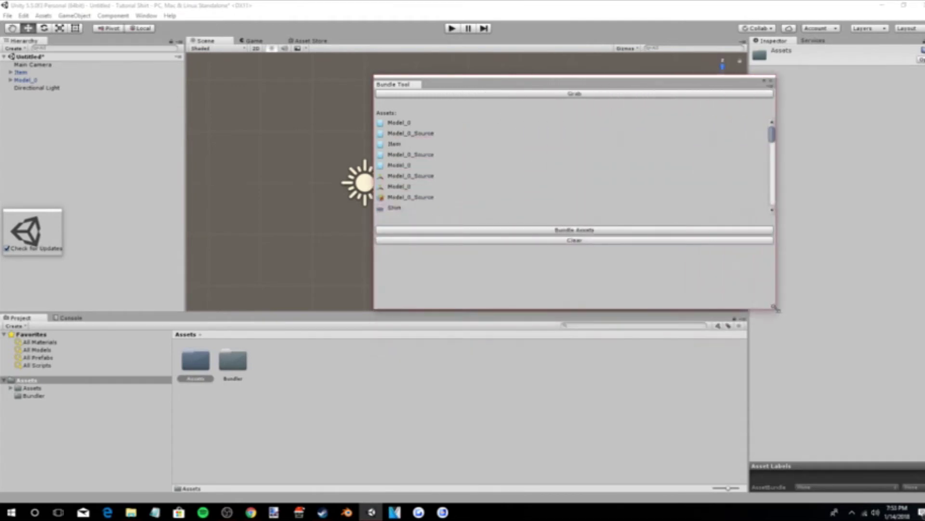
Bundle the grabbed assets into a unity3d file named Beige_Suit_To on the Desktop and close the Bundle Tool.
left_click(533, 231)
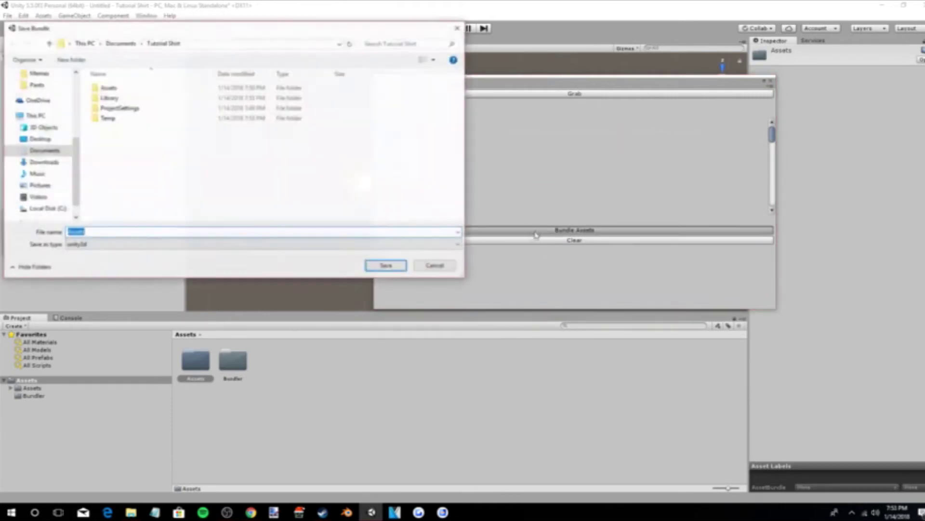
scroll(41, 125, "up", 5)
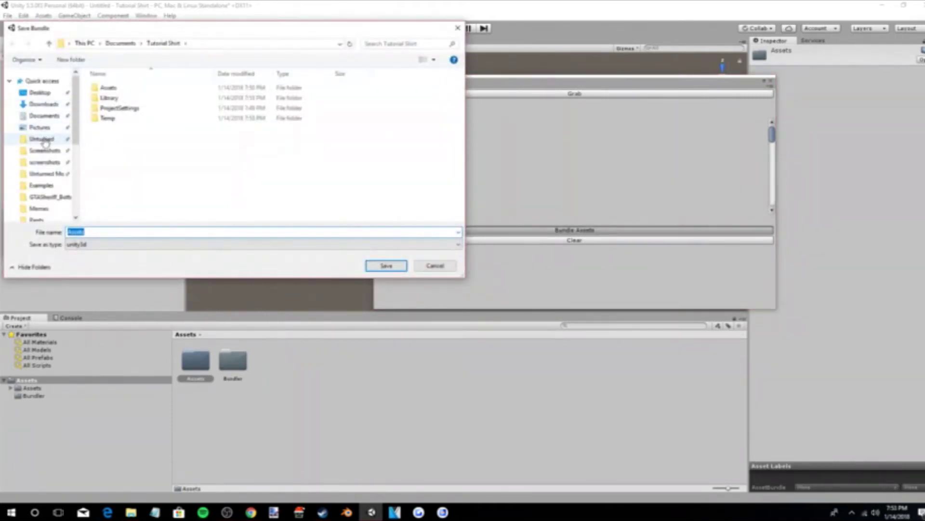
left_click(39, 92)
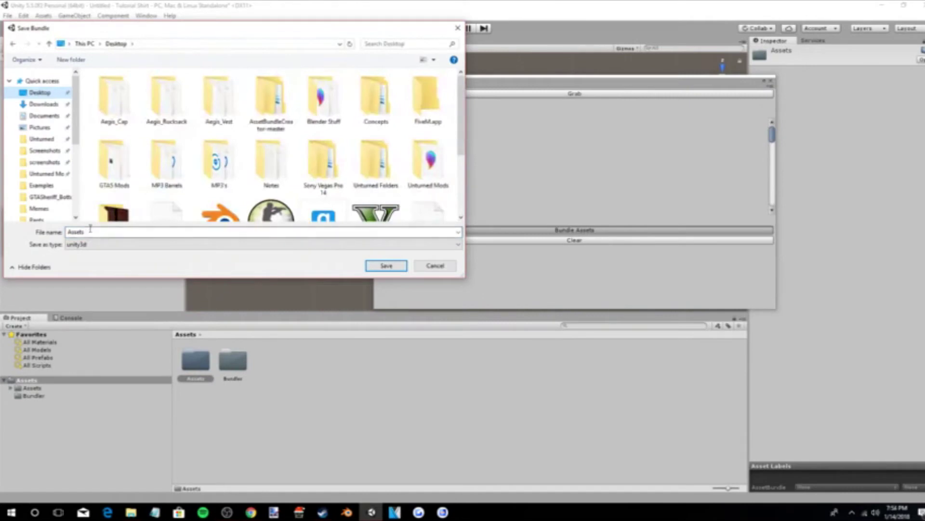
type("Be")
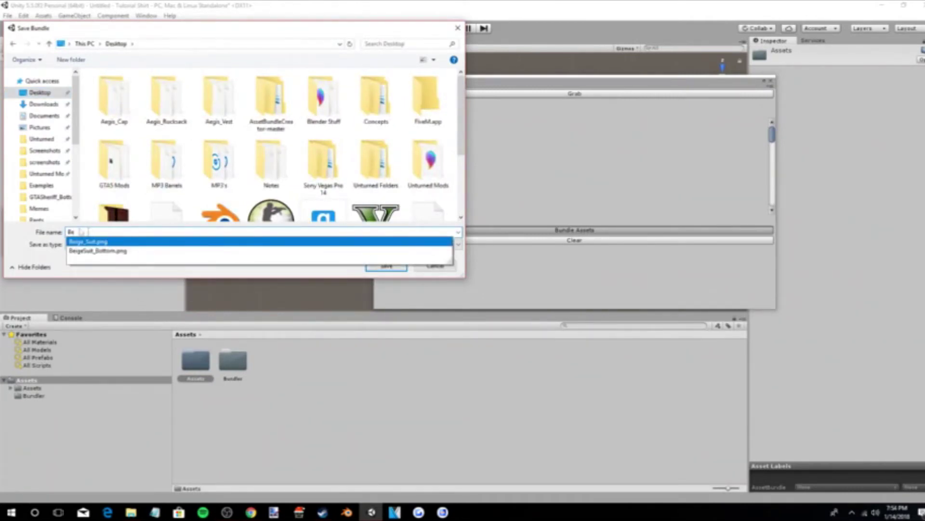
left_click(112, 242)
left_click(117, 234)
key("BackSpace")
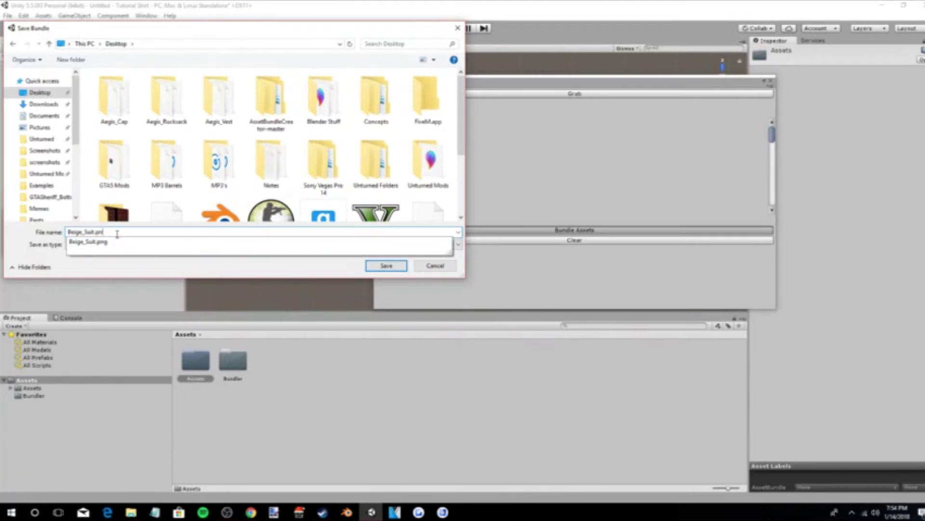
type("_To")
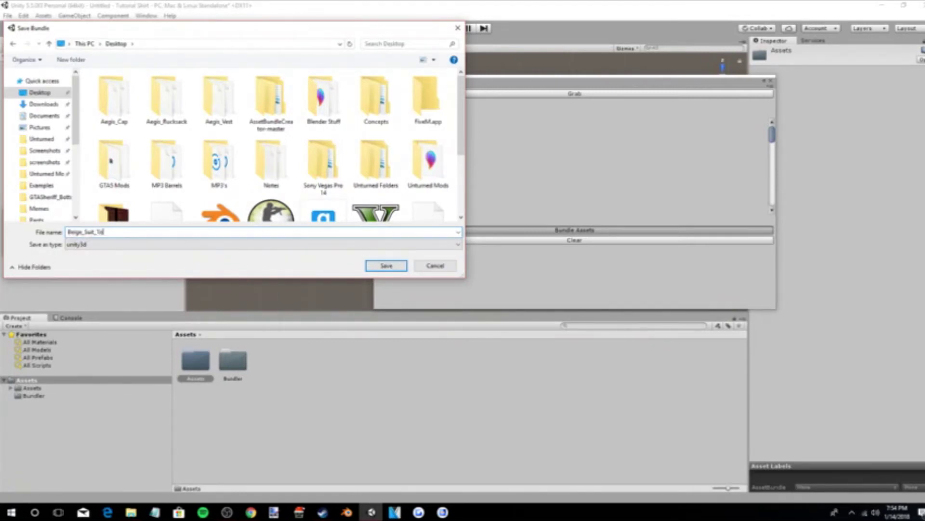
key("Return")
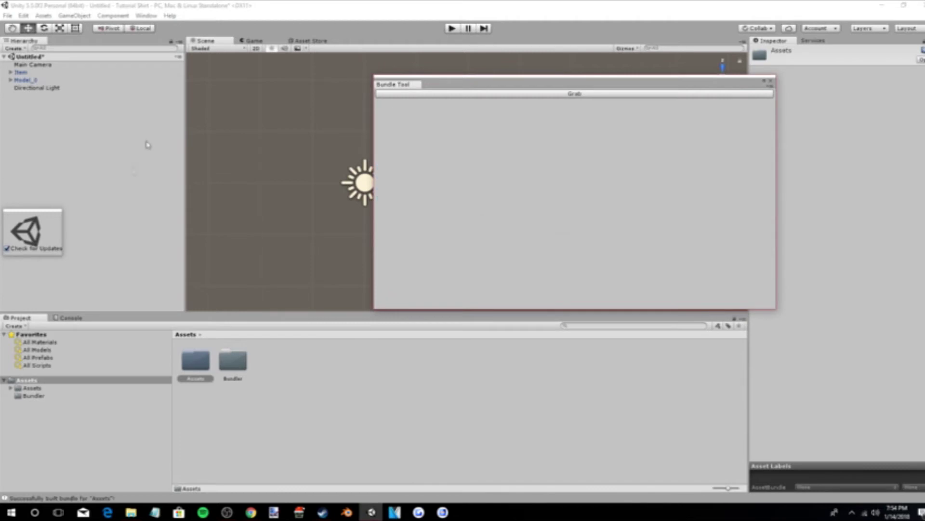
left_click(773, 82)
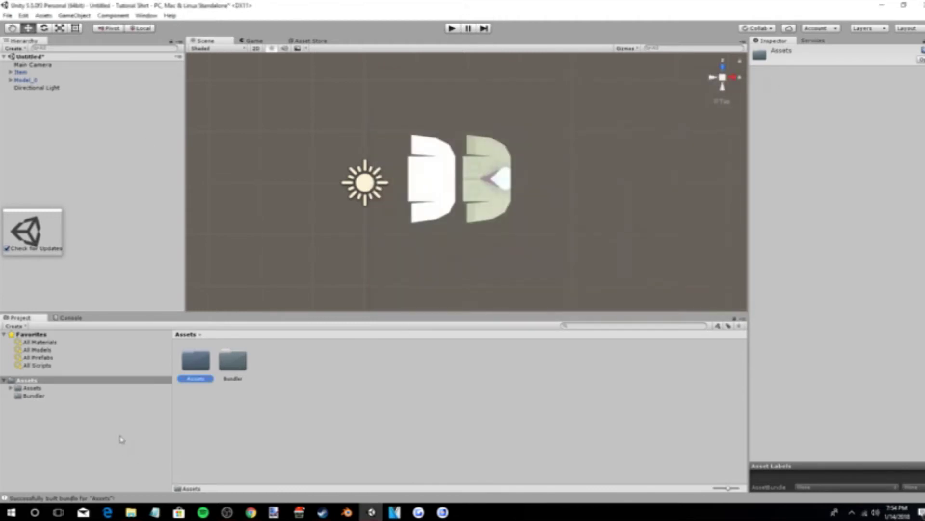
Delete the Game and Resources folders from the inner Assets folder and remove Item and Model_0 from the scene.
left_click(35, 389)
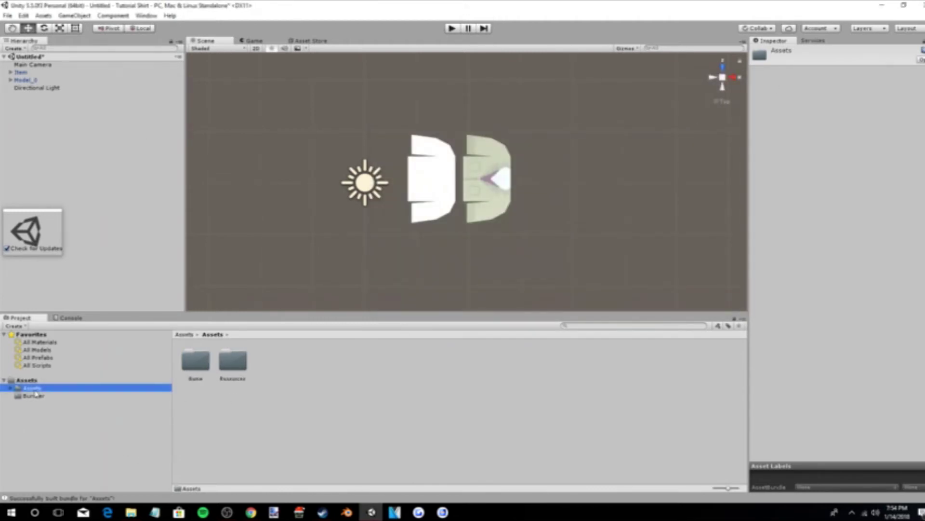
left_click(195, 364)
left_click(232, 362, "ctrl")
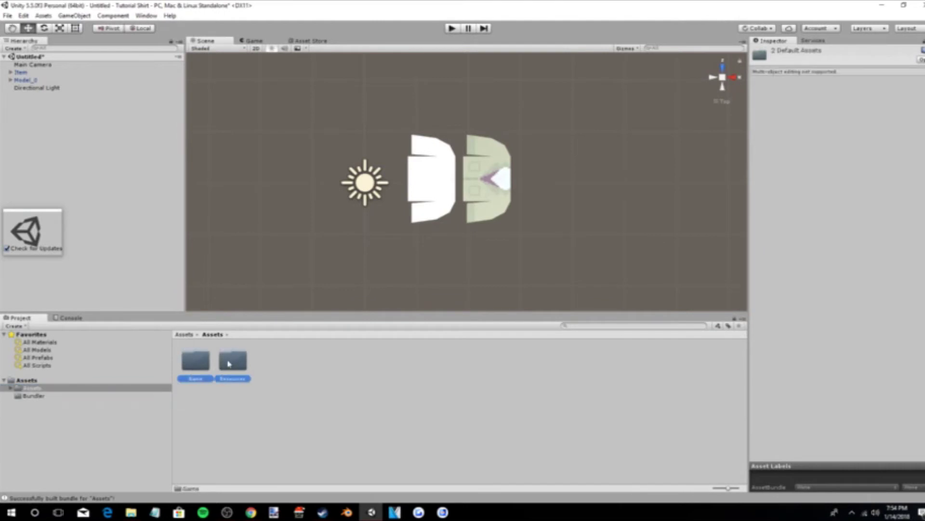
key("Delete")
left_click(496, 274)
left_click(34, 72)
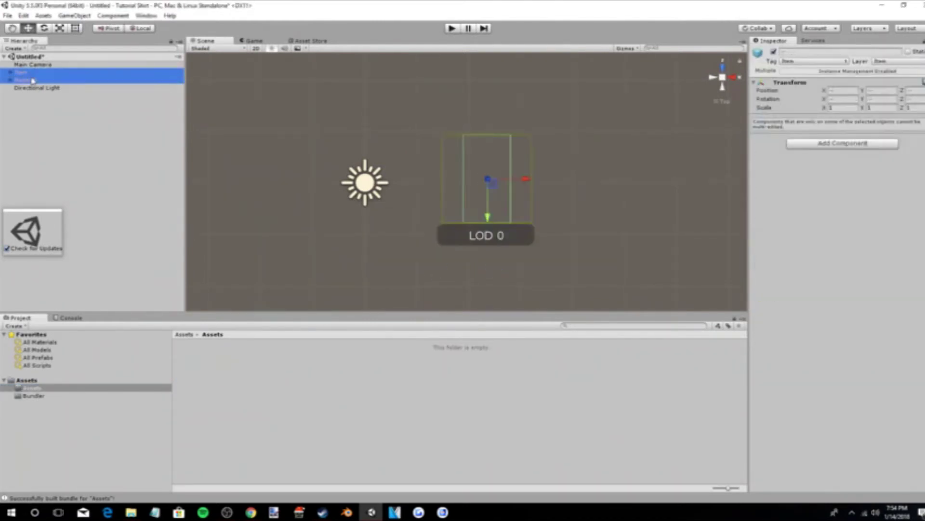
key("Delete")
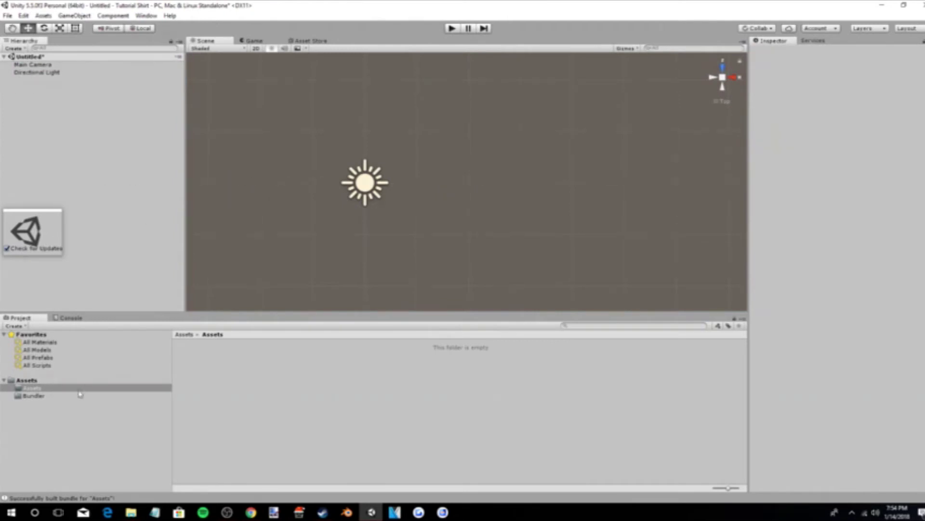
Import the Pants example package from Unturned's Bundles/Sources/Examples folder with all its items.
left_click(131, 512)
left_click(420, 266)
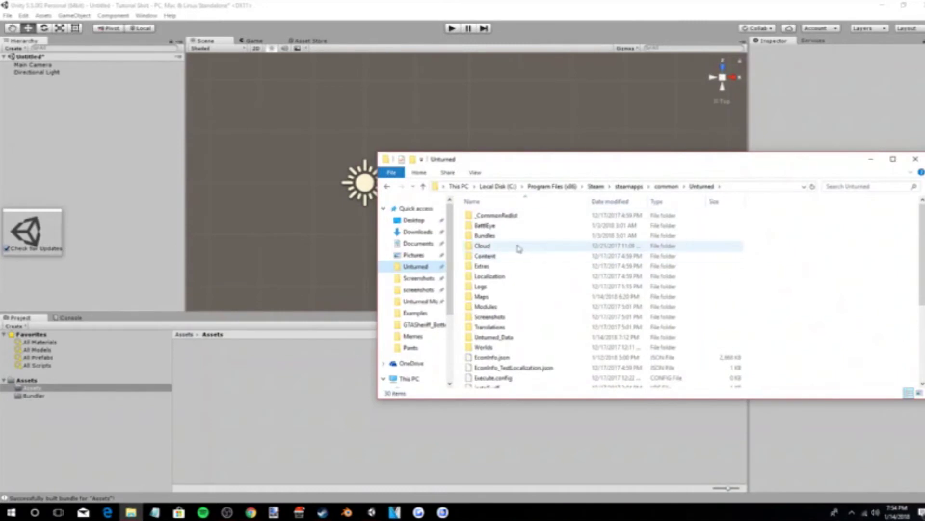
double_click(504, 236)
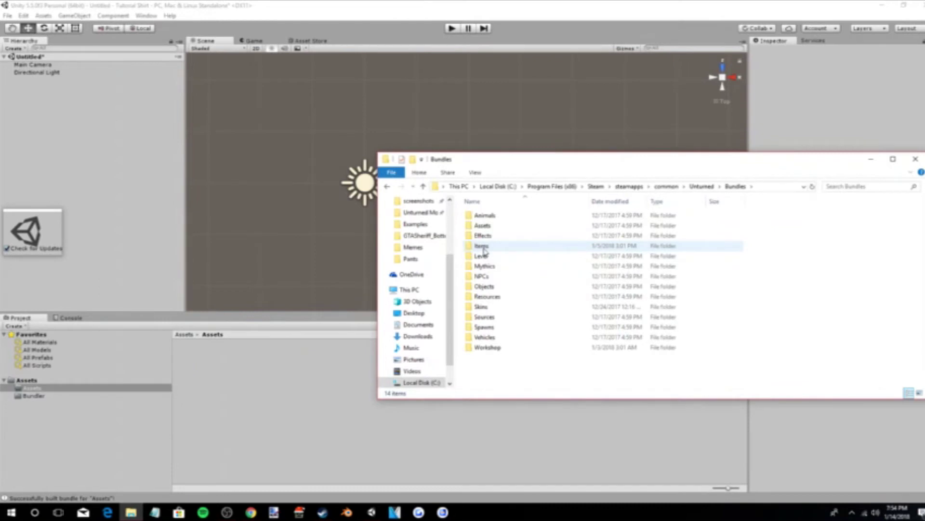
double_click(492, 317)
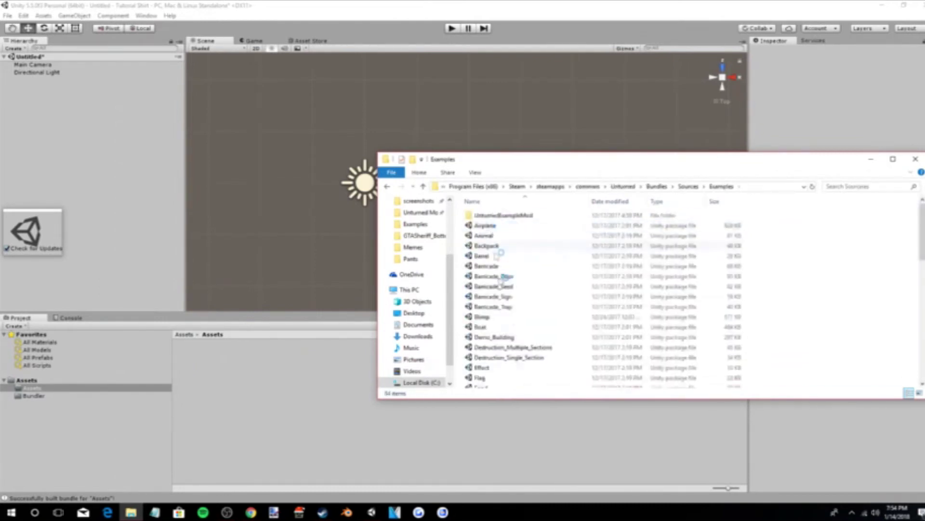
scroll(511, 342, "down", 6)
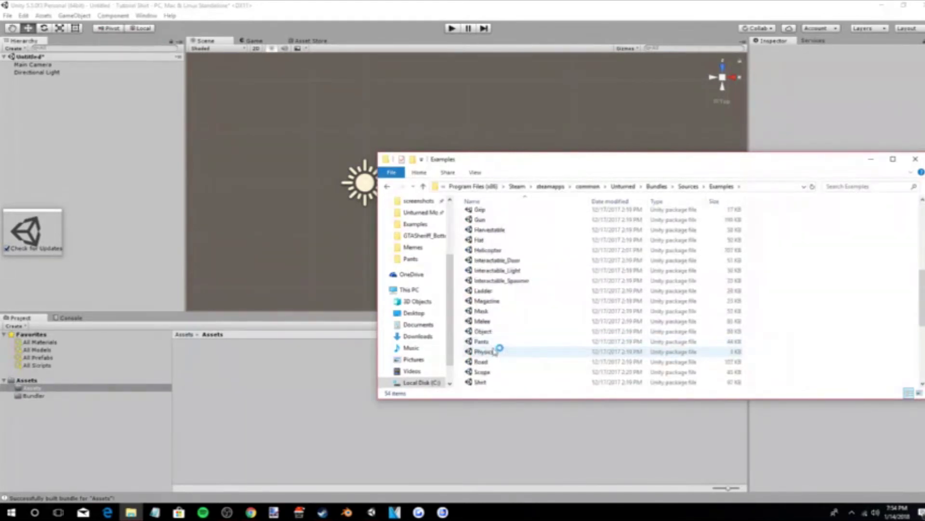
left_click(494, 343)
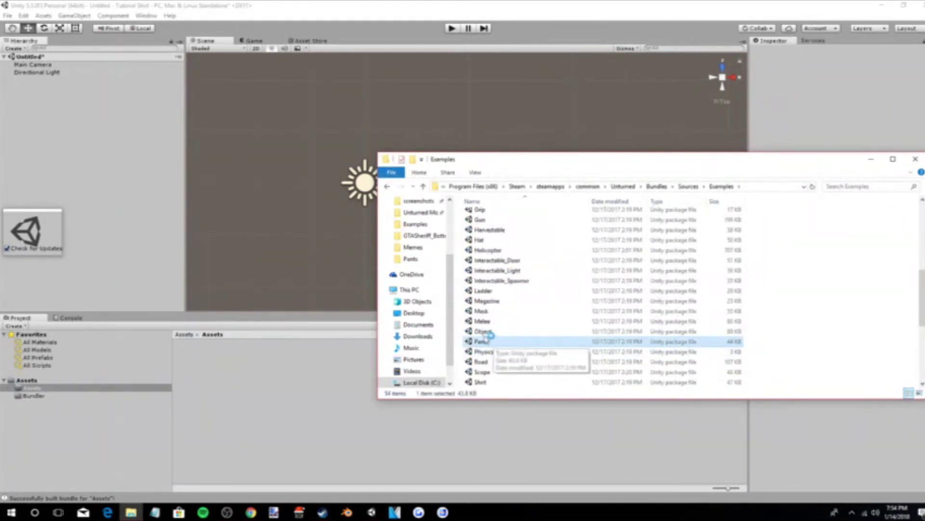
left_click_drag(482, 343, 202, 380)
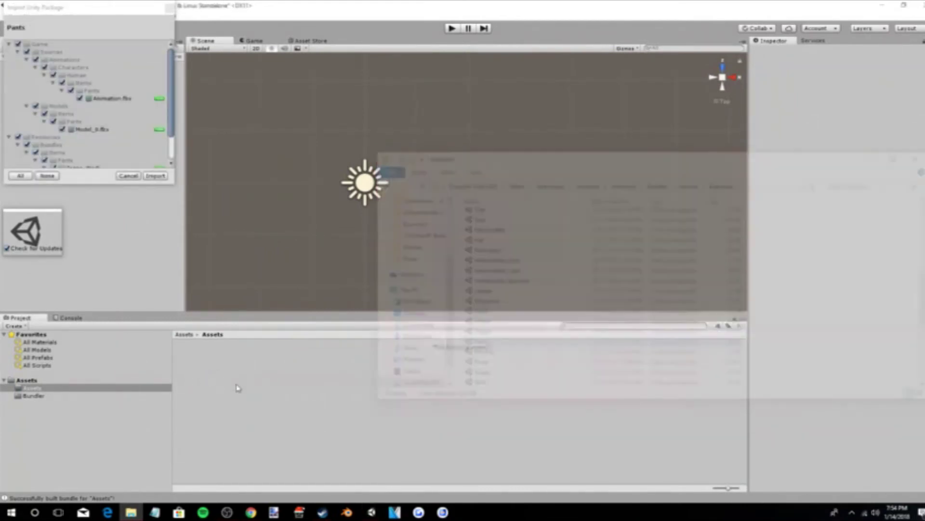
left_click(155, 176)
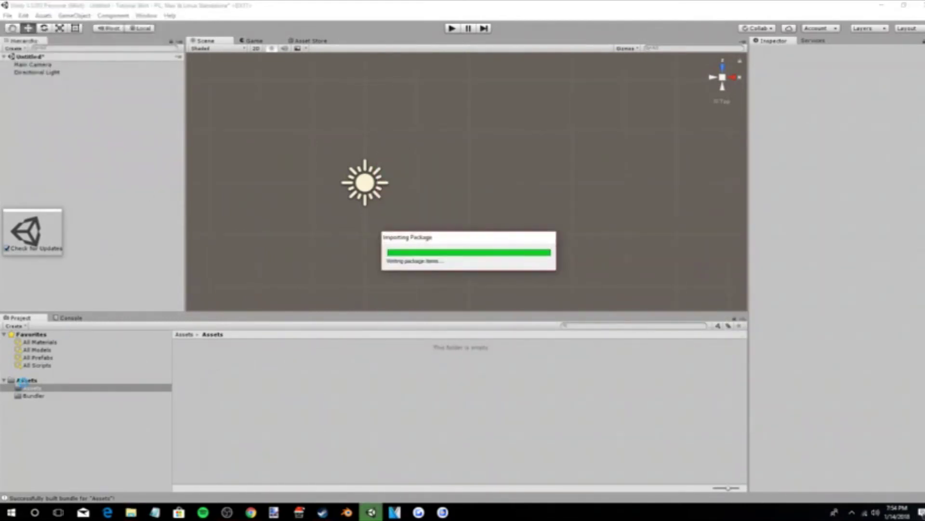
Move the imported Game and Resources folders into the inner Assets folder.
left_click(29, 381)
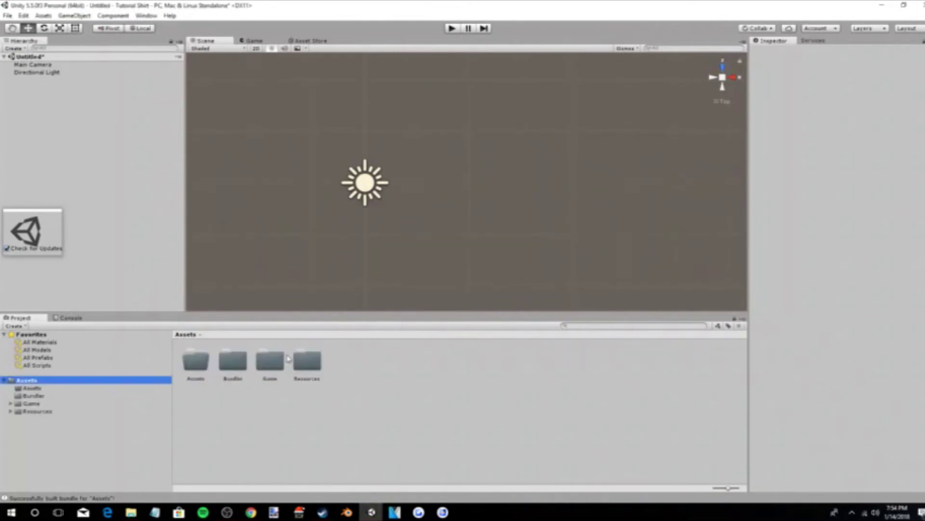
left_click(279, 360)
left_click(291, 379, "ctrl")
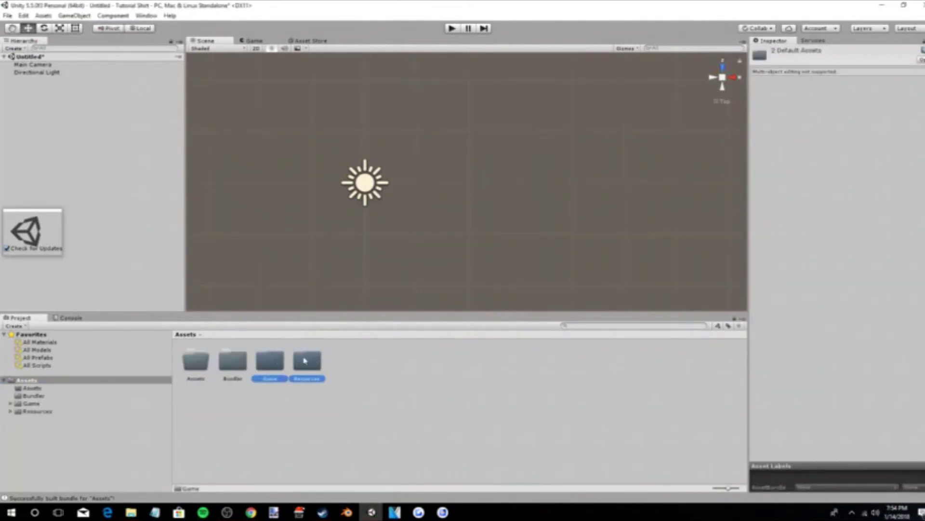
left_click_drag(212, 368, 203, 363)
Place Model_0 from the Pants folder under Game/Sources/Models/Items into the scene beside the directional light.
double_click(205, 362)
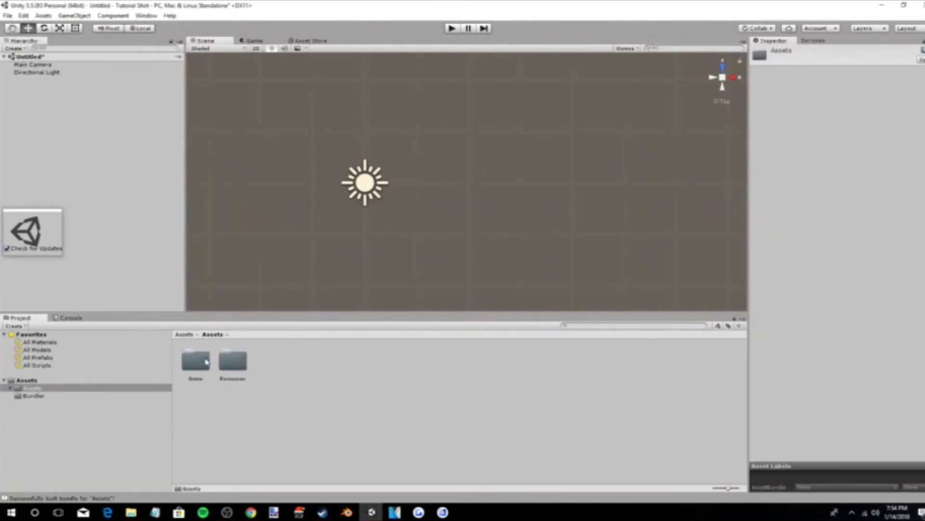
double_click(196, 361)
double_click(195, 361)
double_click(233, 361)
double_click(208, 362)
double_click(208, 361)
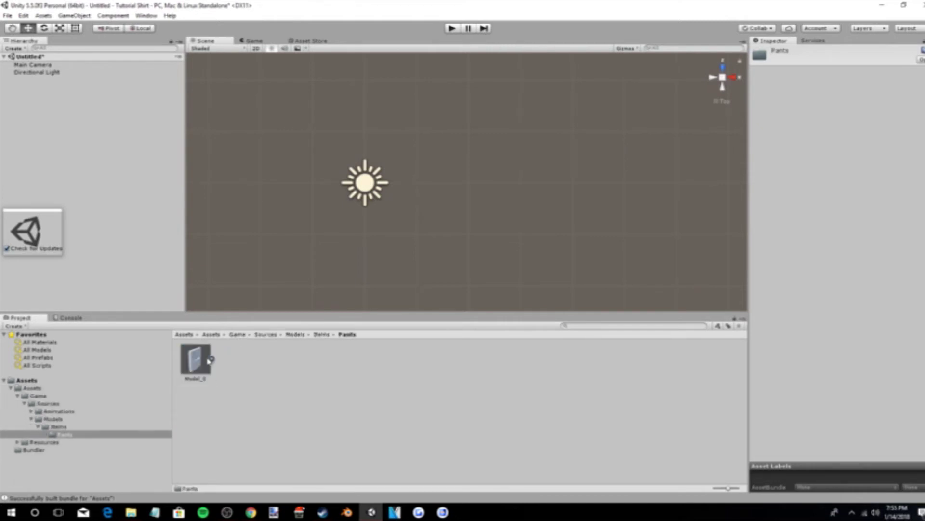
left_click_drag(189, 365, 441, 193)
Place the Item prefab from Resources/Bundles/Items/Pants/Jeans_Work into the scene next to Model_0.
left_click(46, 389)
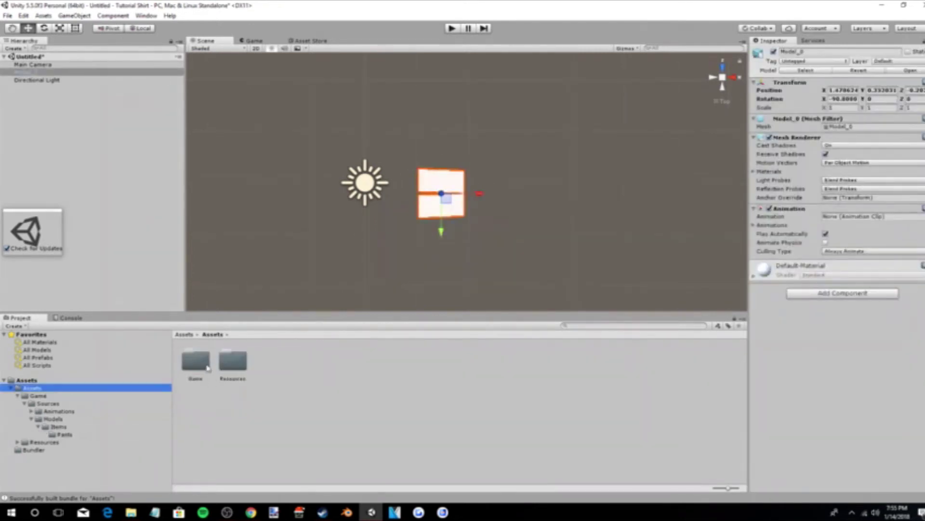
double_click(233, 362)
double_click(201, 365)
double_click(202, 366)
double_click(202, 365)
double_click(201, 366)
left_click_drag(546, 241, 495, 193)
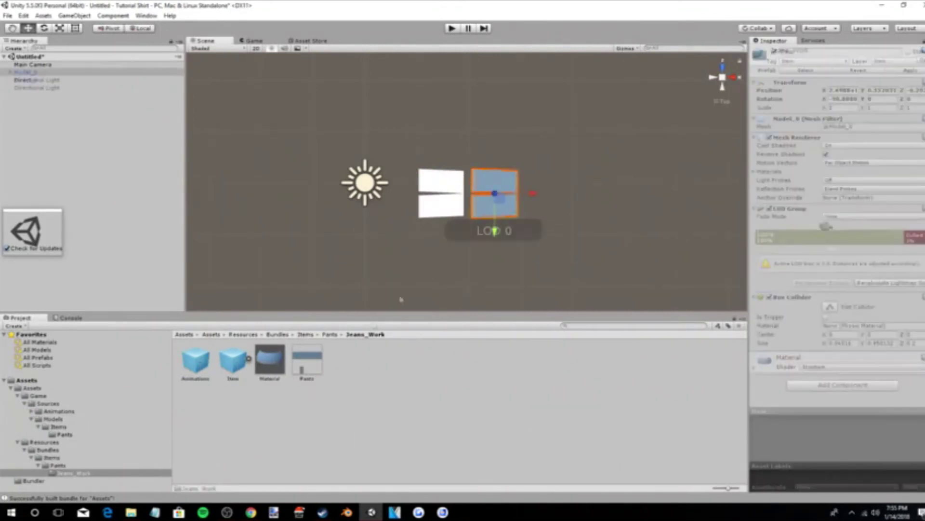
Delete the original Material and Pants texture from the Jeans_Work folder.
left_click(263, 370)
left_click(298, 361, "ctrl")
key("Delete")
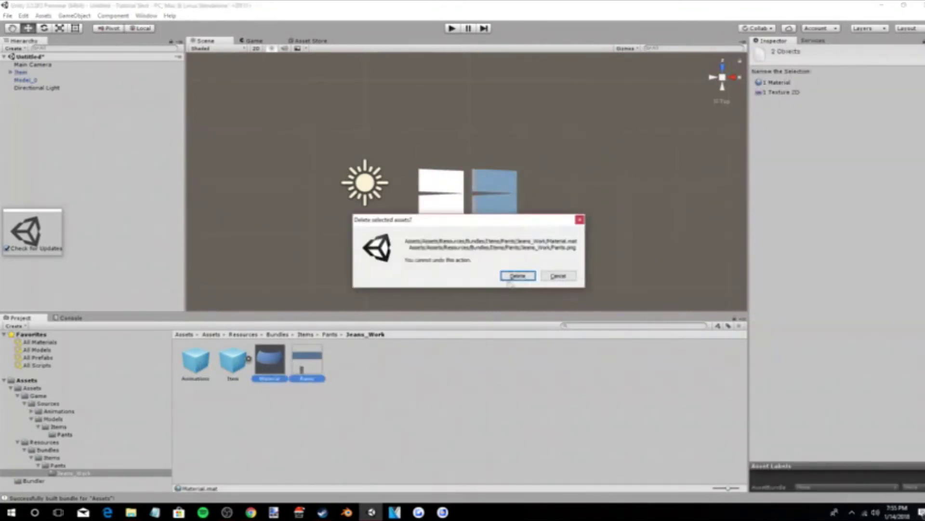
left_click(517, 276)
Add the BeigeSuit_Bottom image from the Desktop to the Jeans_Work folder.
left_click(131, 512)
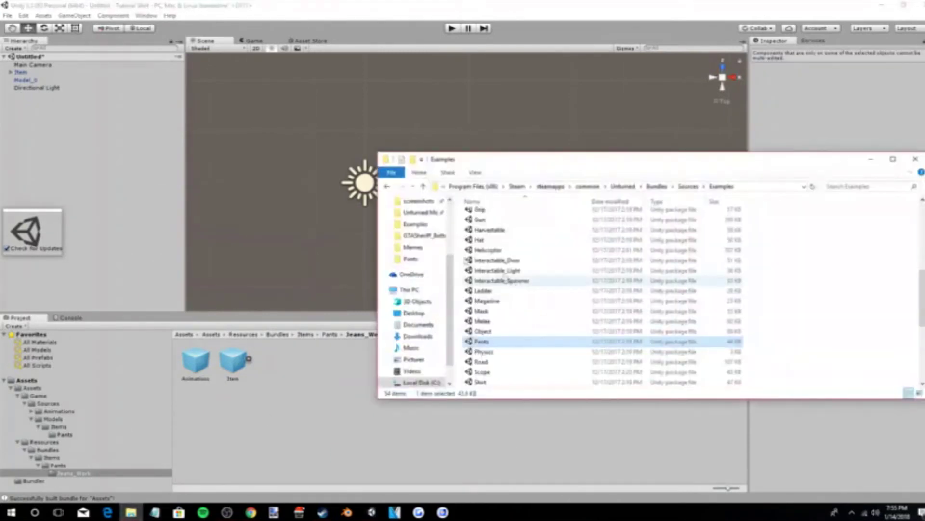
scroll(414, 241, "up", 3)
left_click(413, 219)
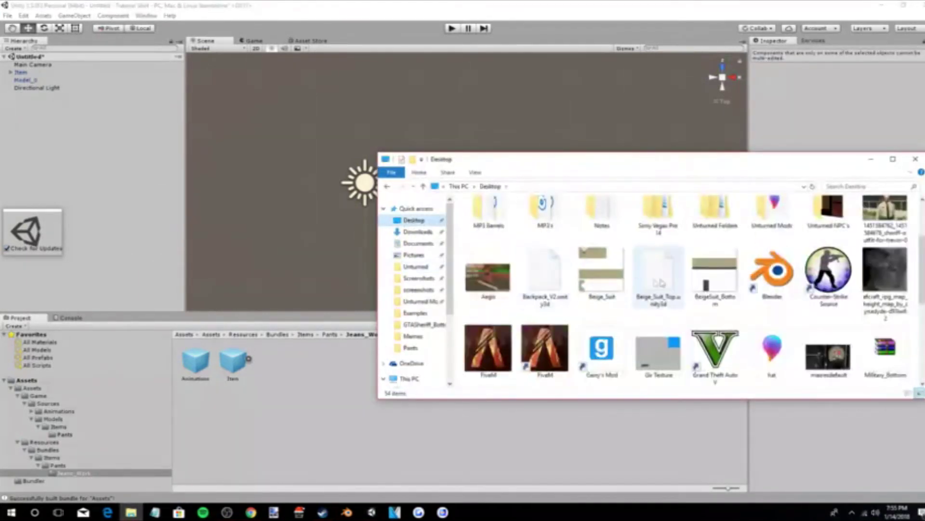
left_click_drag(715, 277, 284, 381)
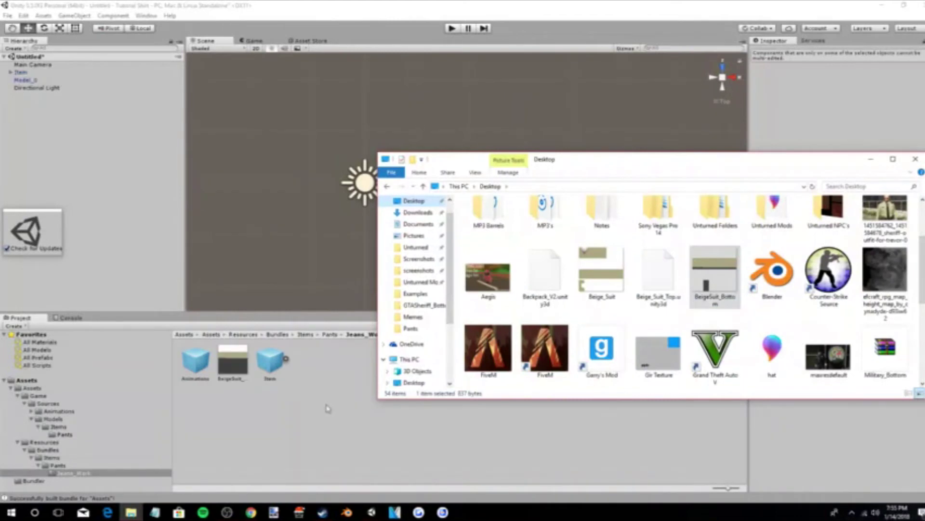
left_click(328, 408)
Enable Alpha Is Transparency and Read/Write for BeigeSuit_Bottom, set Wrap Mode to Clamp and Filter Mode to Point (no filter), and apply.
left_click(232, 361)
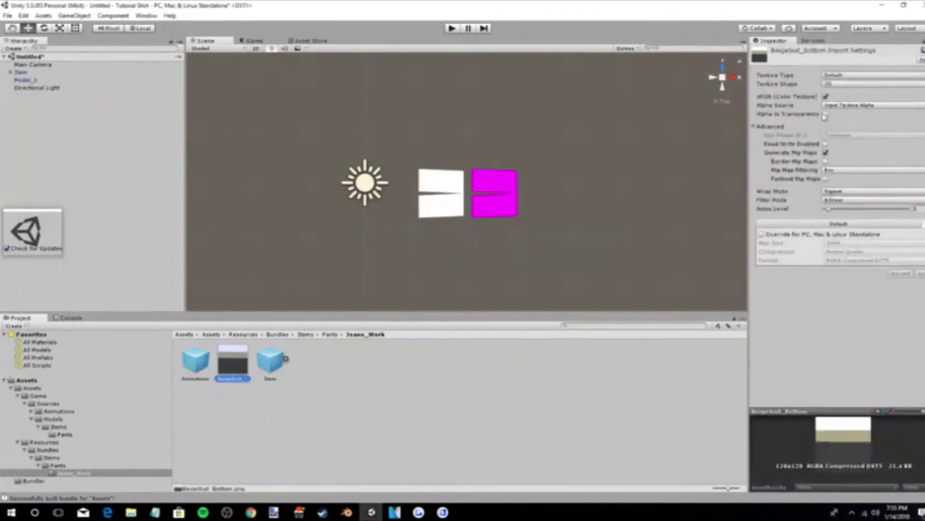
left_click(826, 114)
left_click(826, 143)
left_click(838, 191)
left_click(846, 213)
left_click(841, 199)
left_click(851, 211)
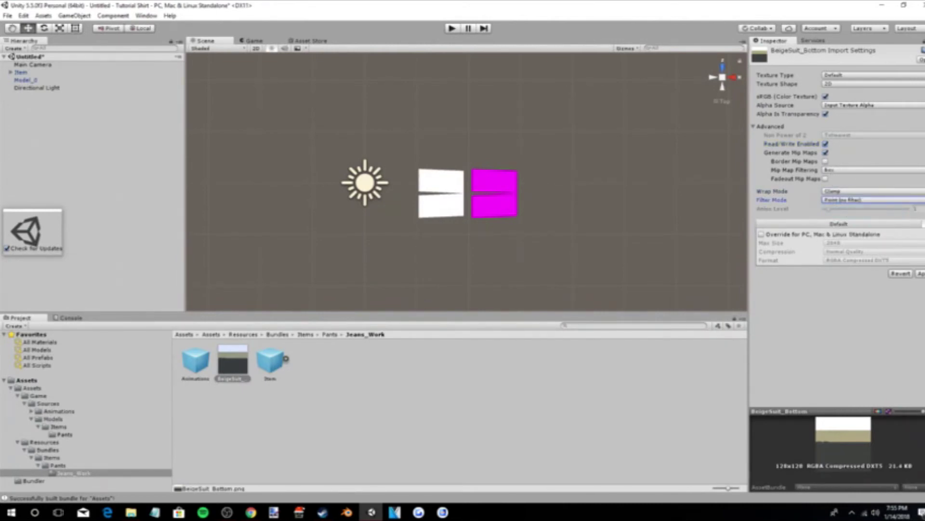
left_click(920, 275)
Apply the BeigeSuit_Bottom texture to both pants models in the scene.
left_click_drag(227, 355, 489, 206)
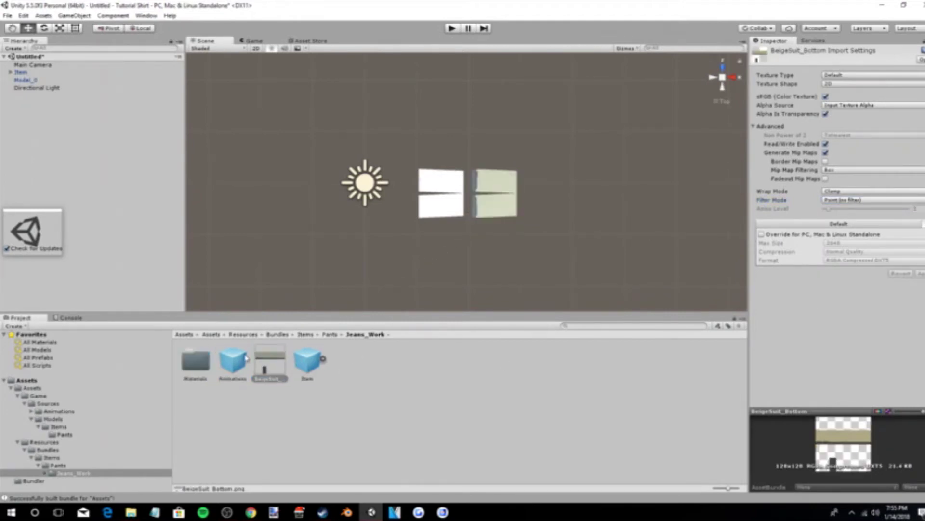
left_click_drag(449, 242, 445, 209)
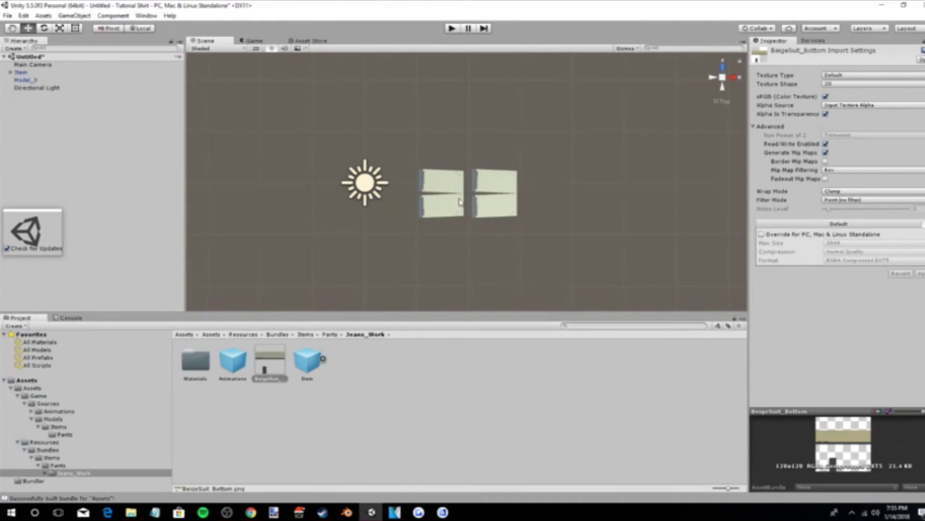
left_click(460, 202)
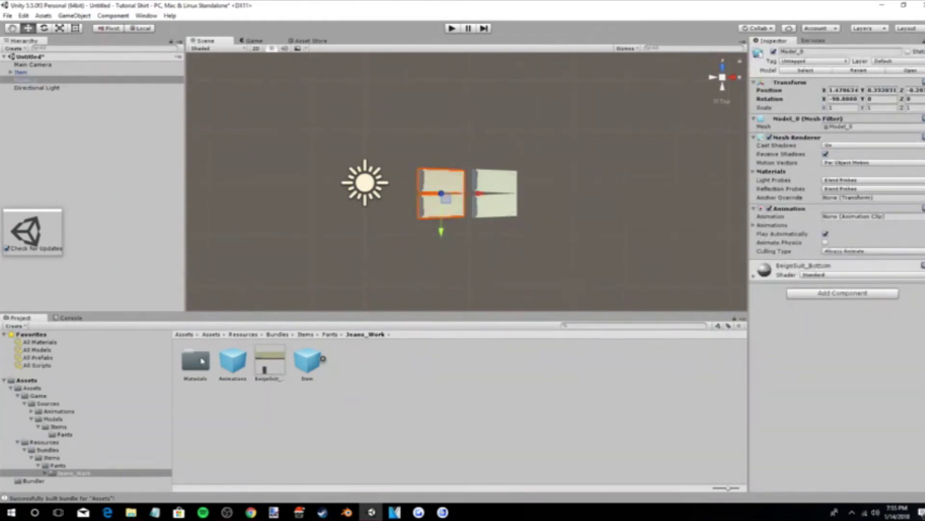
Replace the Item prefab in Jeans_Work with a new prefab made from the scene's retextured Item.
left_click(311, 365)
key("Delete")
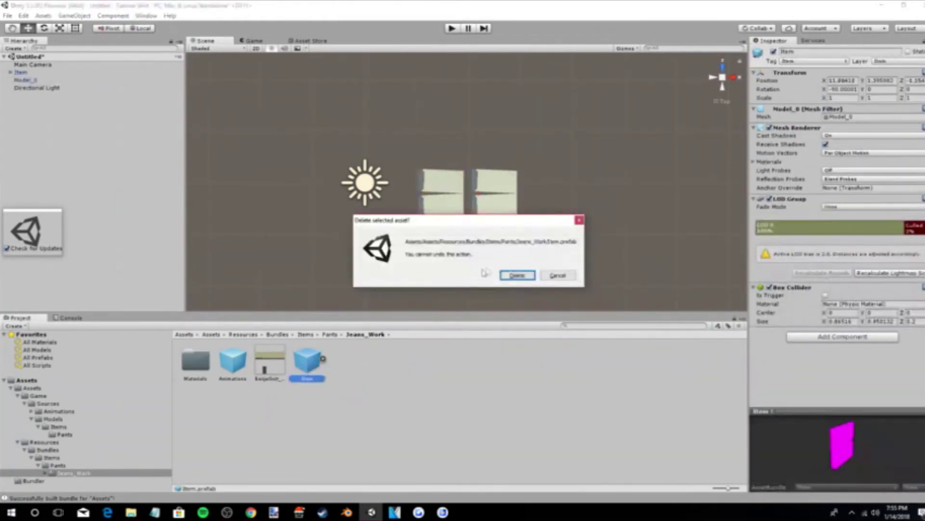
left_click(516, 275)
left_click_drag(21, 73, 332, 373)
Rename the BeigeSuit_Bottom texture as Pants.
left_click(267, 367)
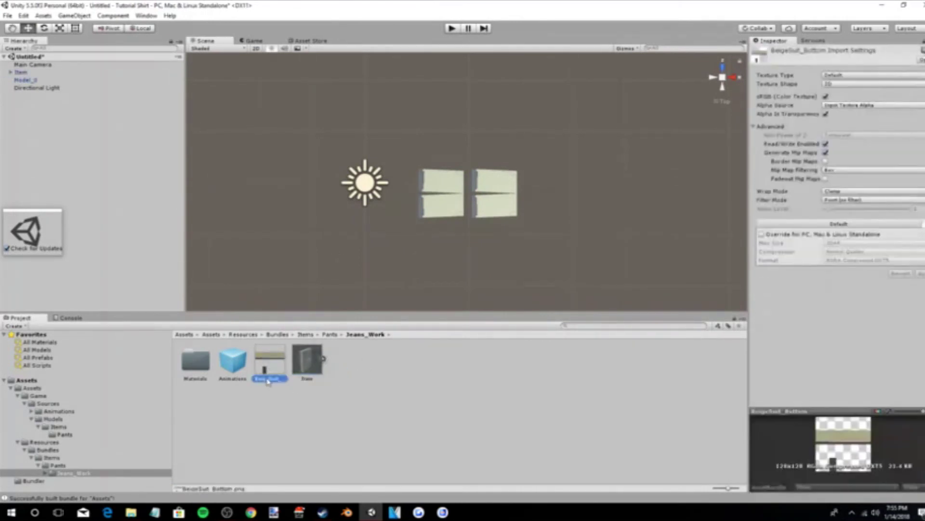
left_click(268, 380)
type("Pants")
key("Return")
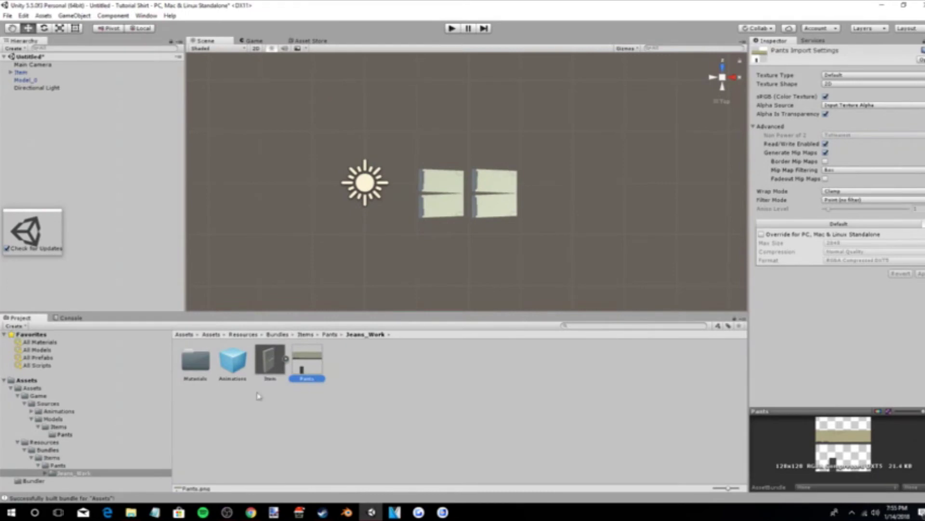
Move the BeigeSuit_Bottom material out of the Materials folder into Jeans_Work and delete the Materials folder.
double_click(194, 363)
left_click_drag(195, 360, 66, 476)
left_click(66, 473)
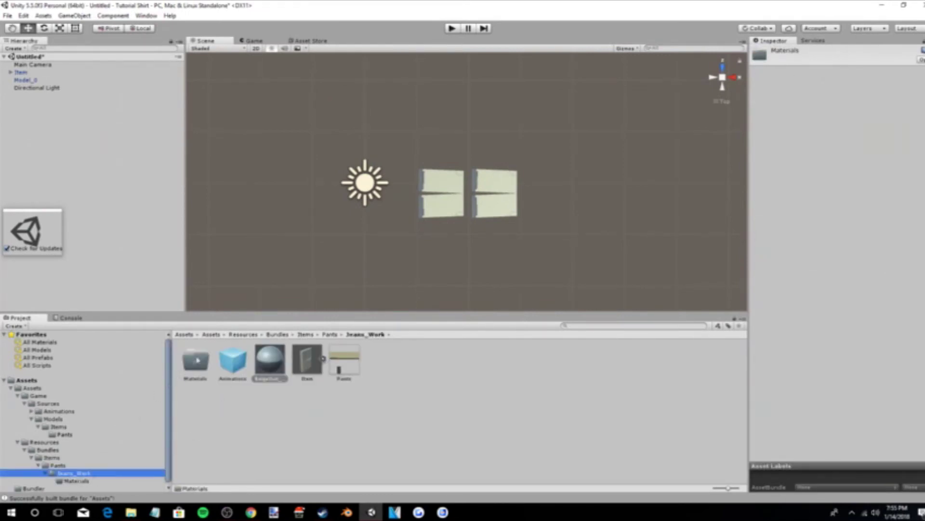
left_click(195, 361)
key("Delete")
left_click(514, 276)
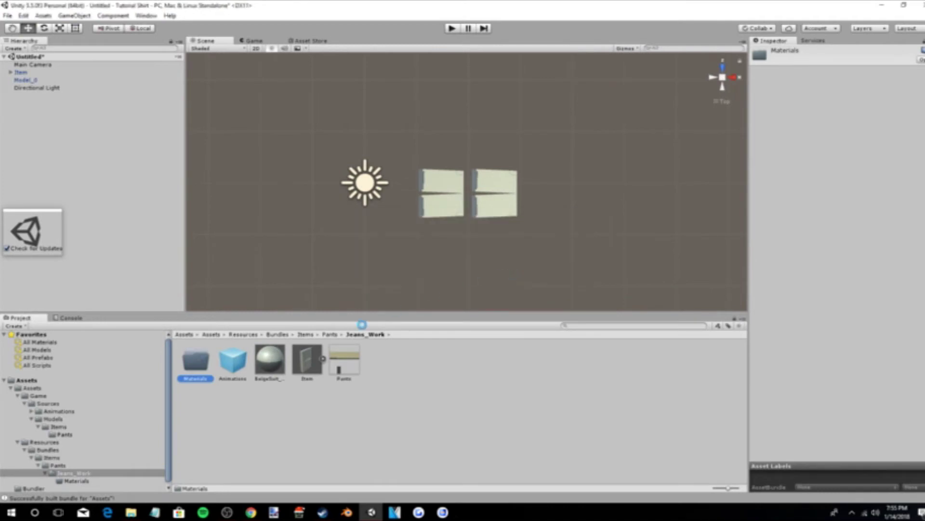
Rename the BeigeSuit_Bottom material as Material.
left_click(232, 379)
left_click(232, 379)
type("Be")
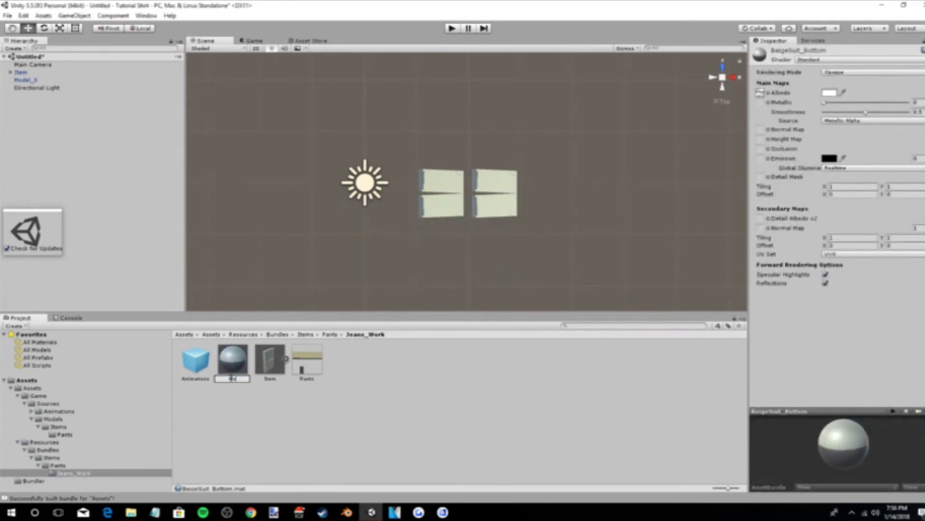
type("terial")
key("Return")
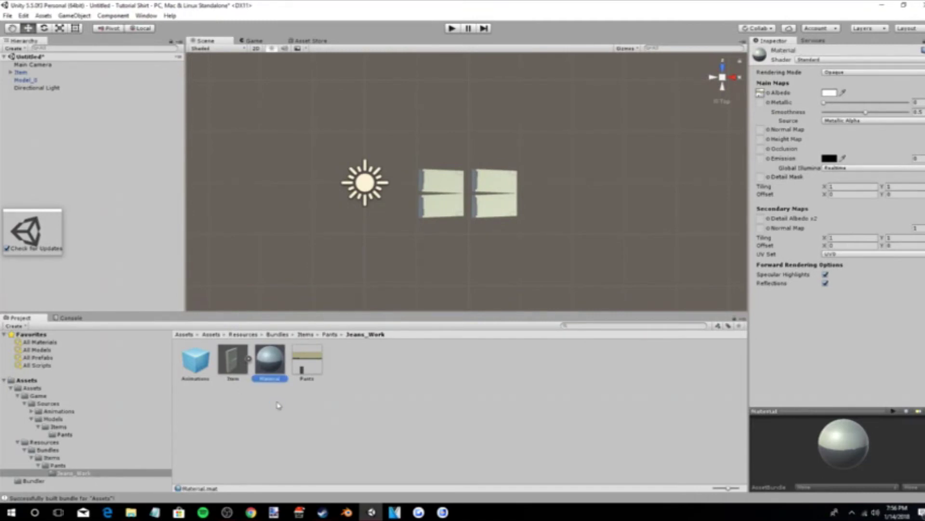
Create a prefab of the scene's Model_0 in the Pants folder under Game/Sources/Models/Items and return to Jeans_Work.
left_click(61, 434)
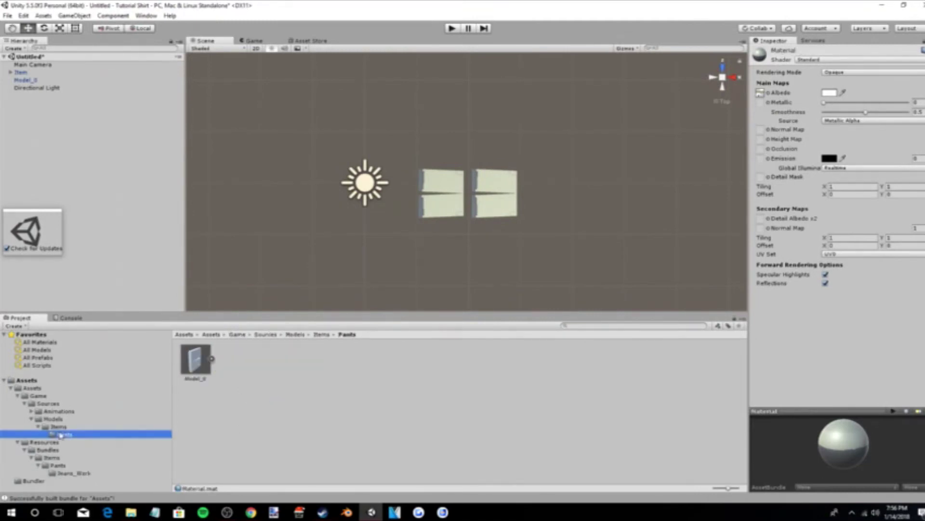
left_click_drag(195, 359, 72, 473)
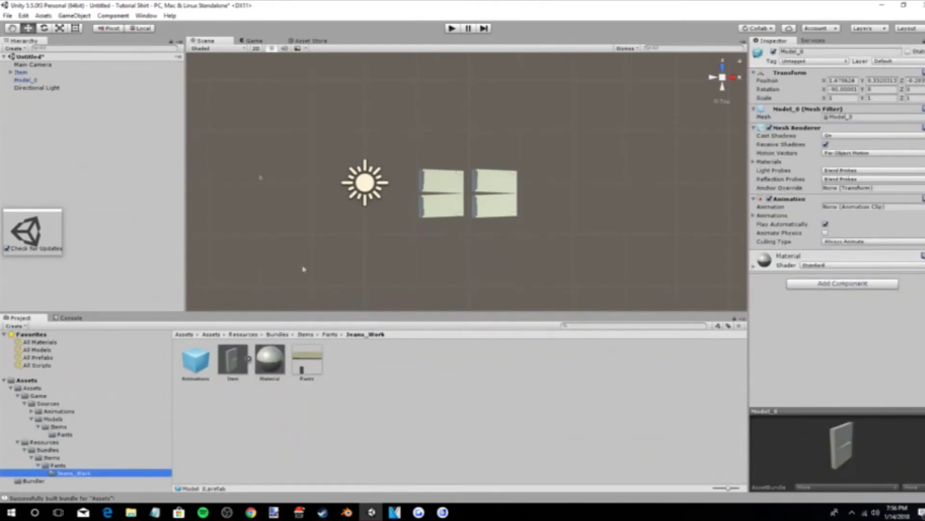
Select the Assets folder inside the project's root Assets folder and grab its contents in the Bundle Tool.
left_click(44, 381)
left_click(194, 368)
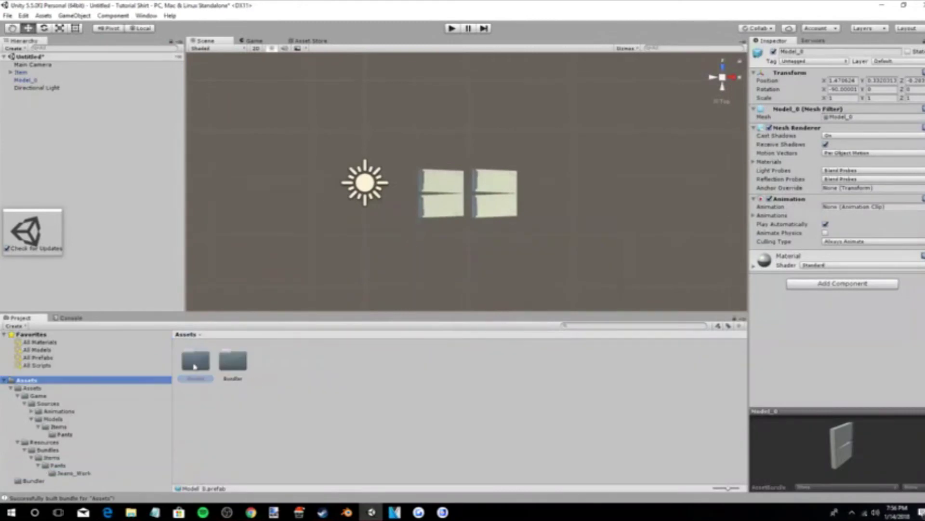
key("Right")
left_click(194, 367)
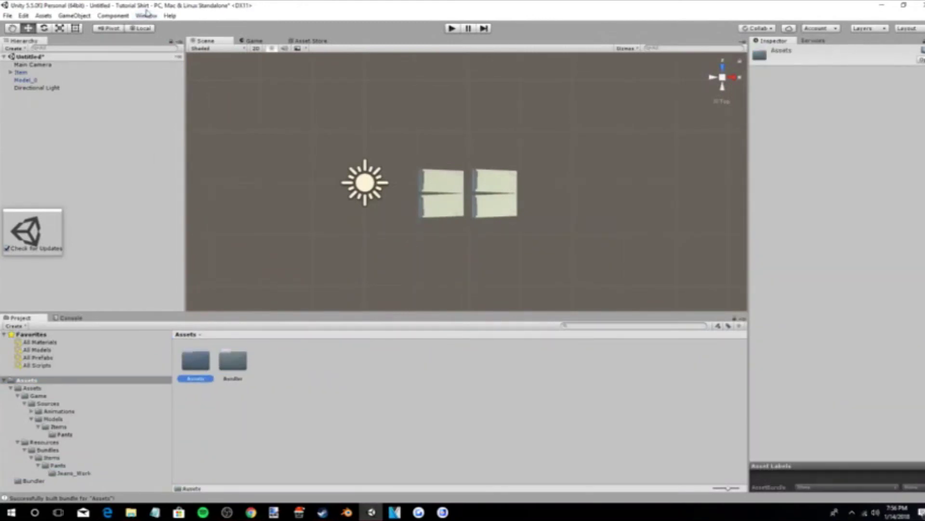
left_click(146, 15)
left_click(175, 65)
left_click(446, 95)
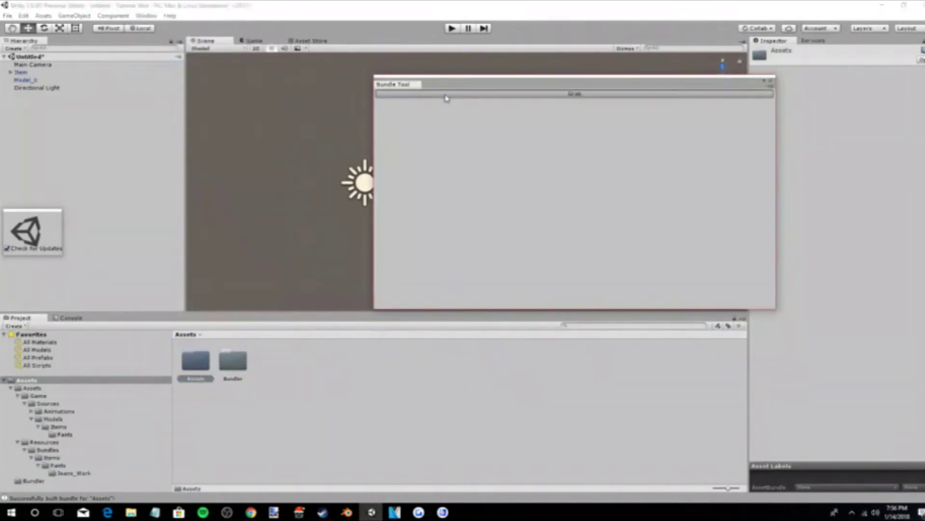
Bundle the grabbed assets and save the unity3d file to the Desktop as BeigeSuit_Bottom.
left_click(585, 231)
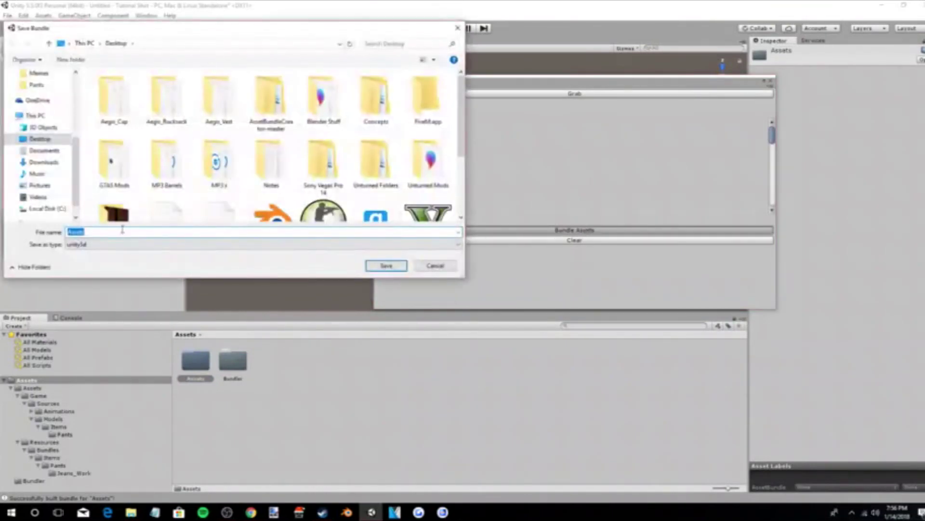
type("Bei")
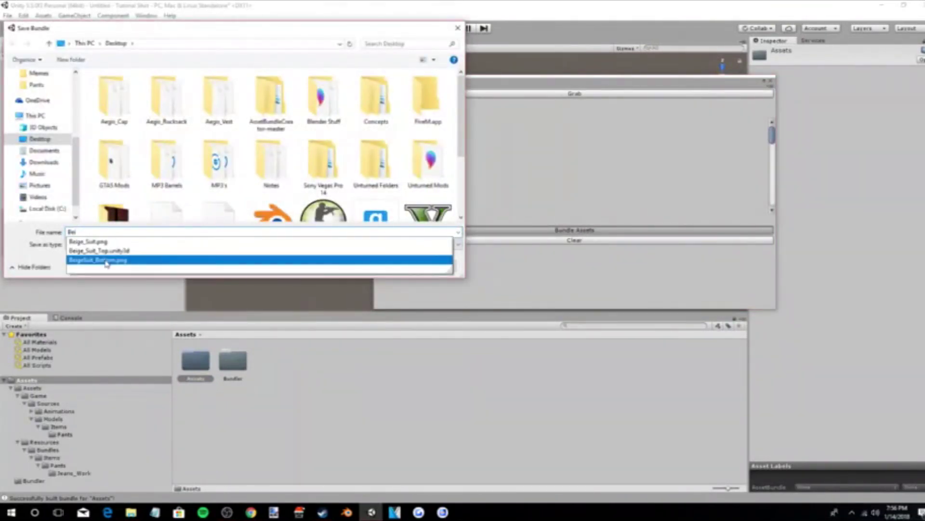
left_click(115, 251)
left_click(128, 233)
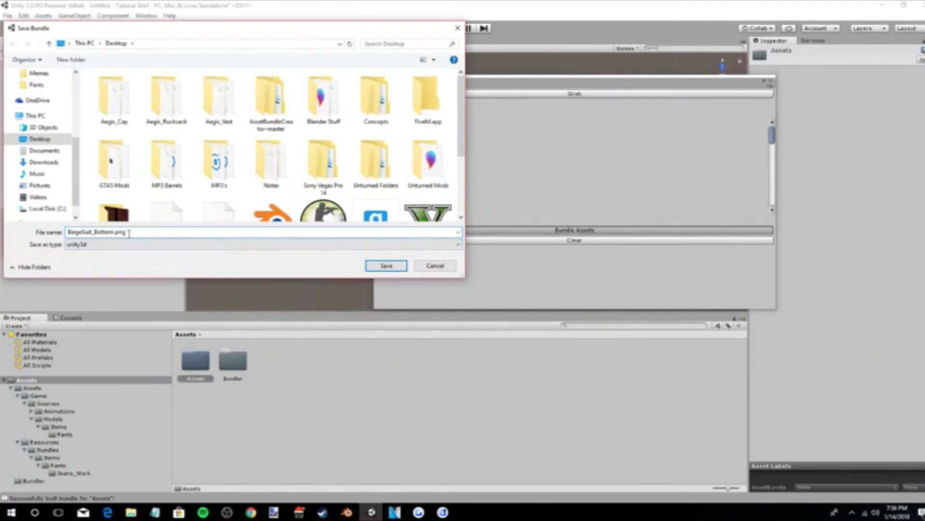
key("BackSpace")
key("Return")
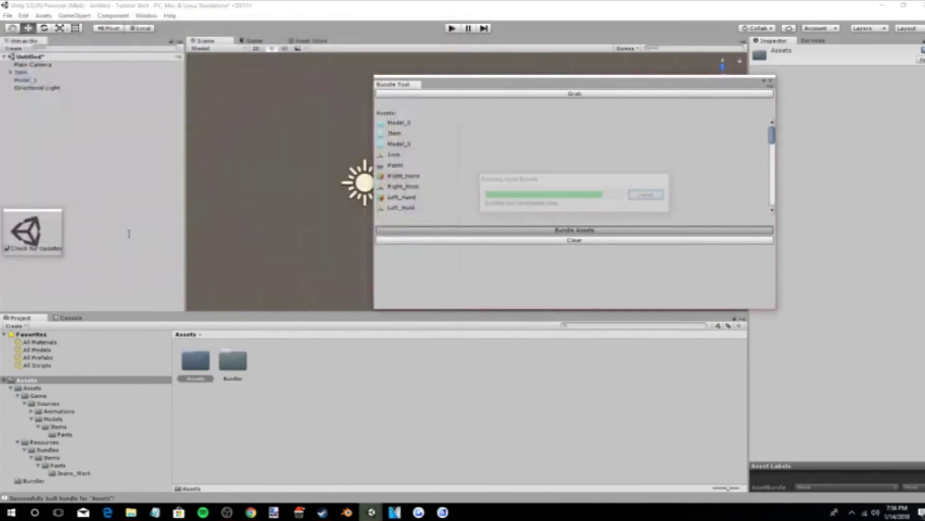
Close the Bundle Tool and minimize the Unity and File Explorer windows to show the desktop.
left_click(772, 81)
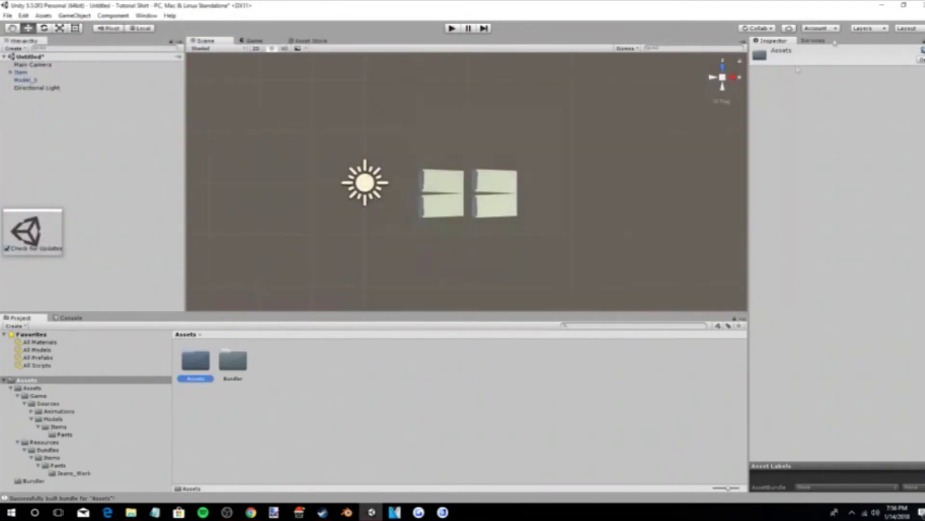
left_click(883, 4)
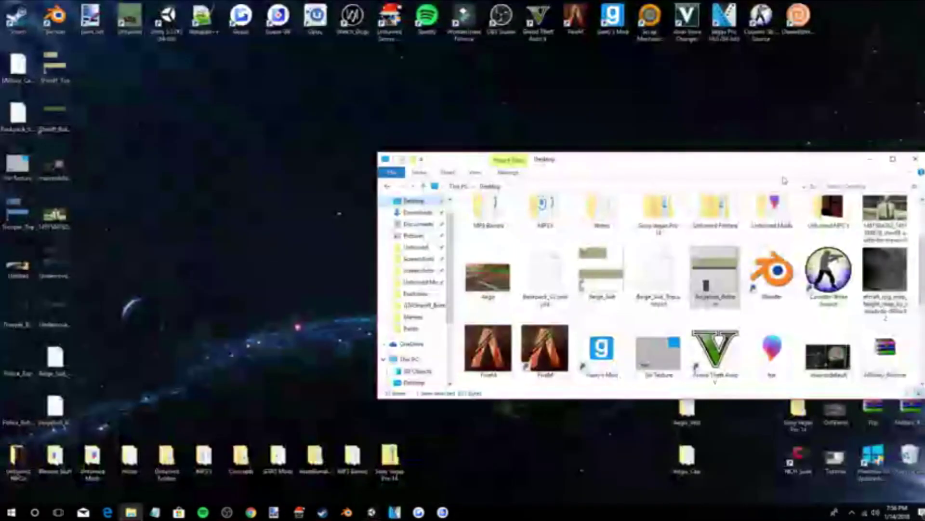
left_click(871, 160)
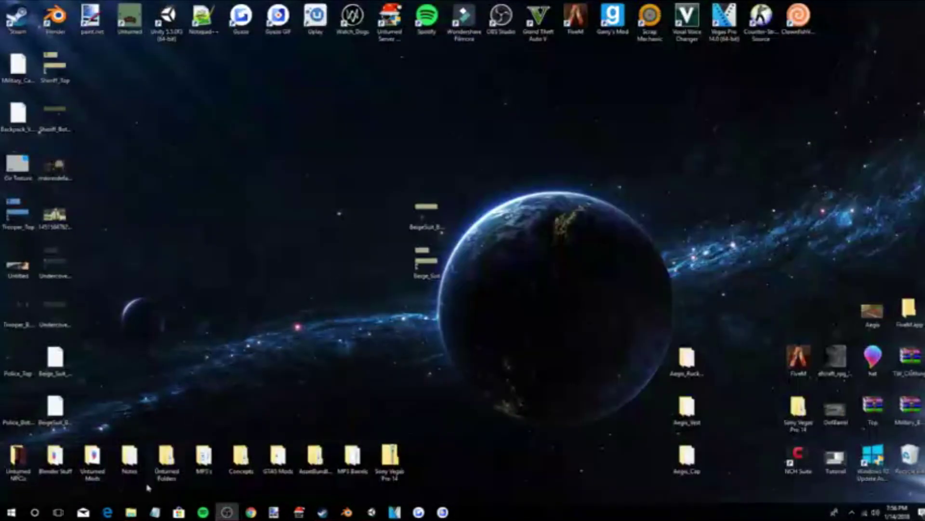